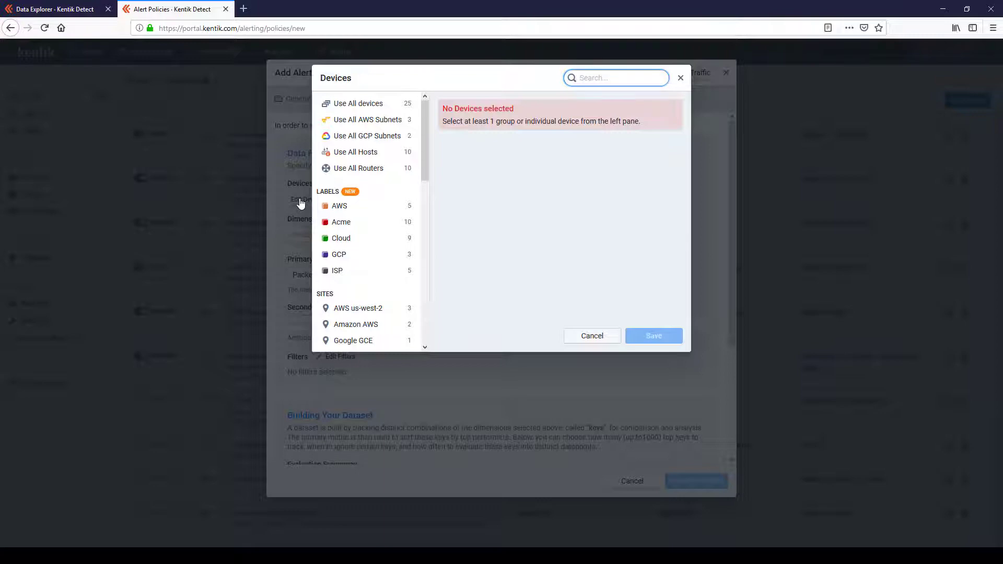
# Step: Set the alert policy's dataset devices to Use All Routers and save the selection
pyautogui.click(358, 167)
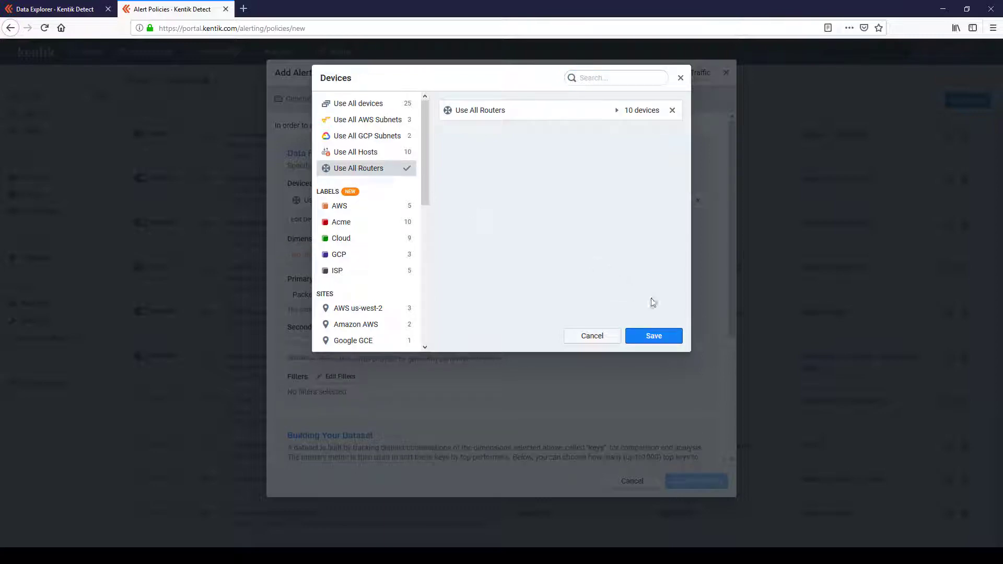
pyautogui.click(667, 340)
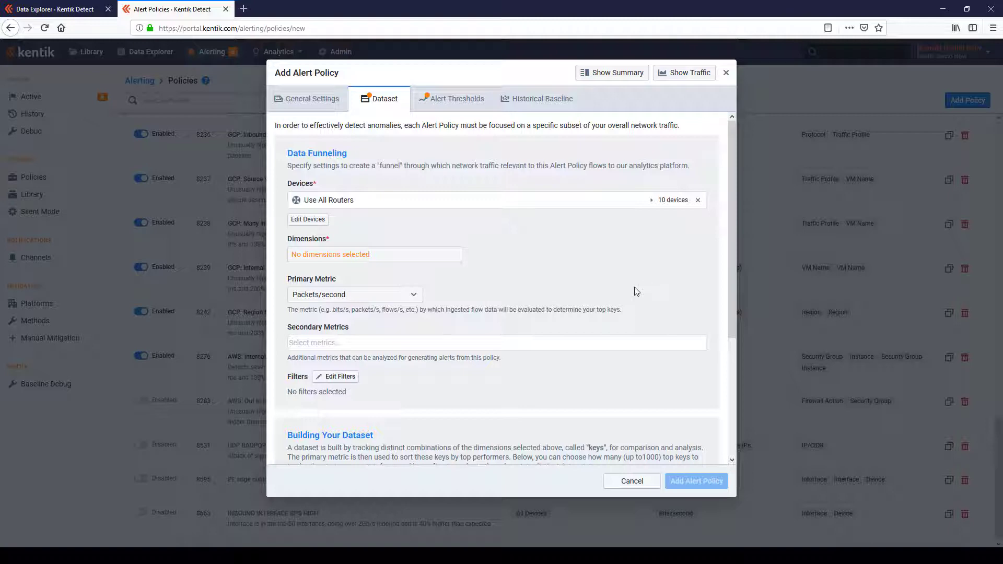
# Step: Set the policy's dimensions to Destination IP/CIDR and TCP Flags and save them
pyautogui.click(383, 261)
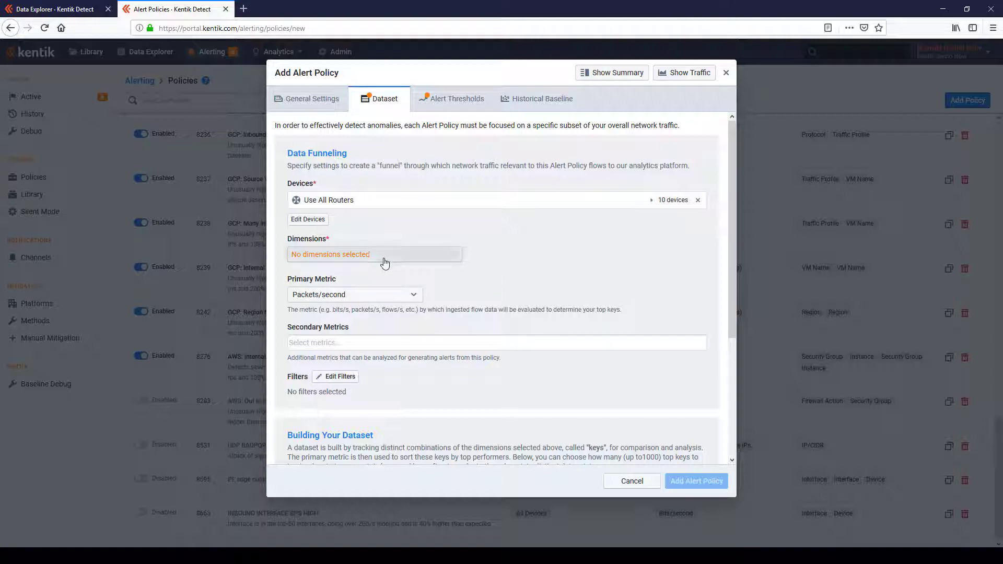
pyautogui.write('de')
pyautogui.press('BackSpace')
pyautogui.press('BackSpace')
pyautogui.write('ip')
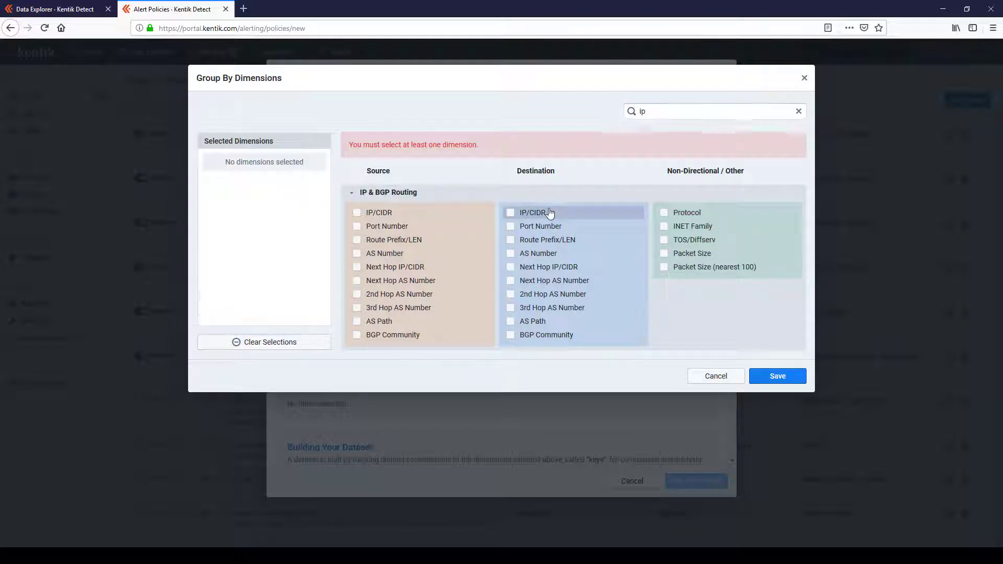
pyautogui.click(549, 212)
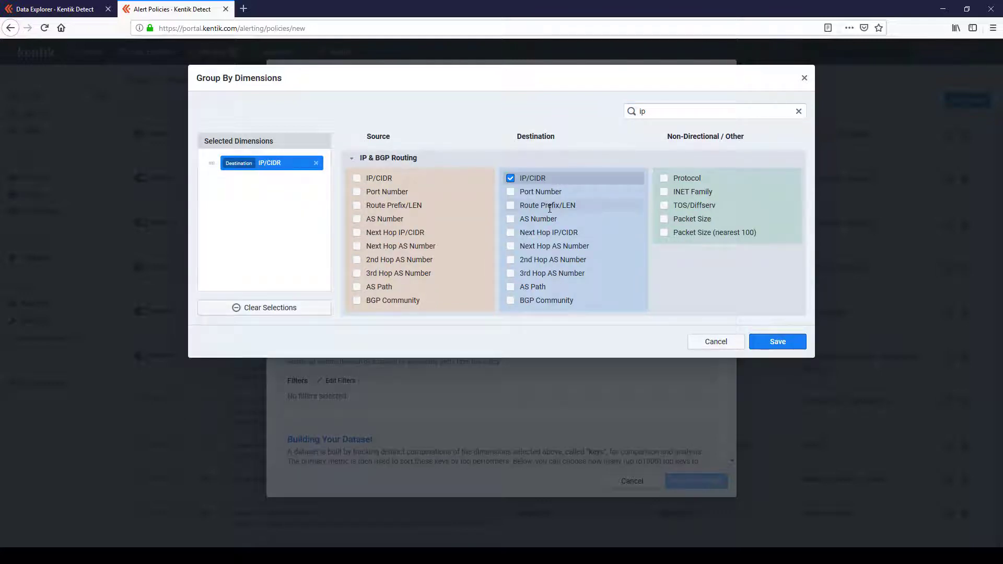
pyautogui.click(798, 111)
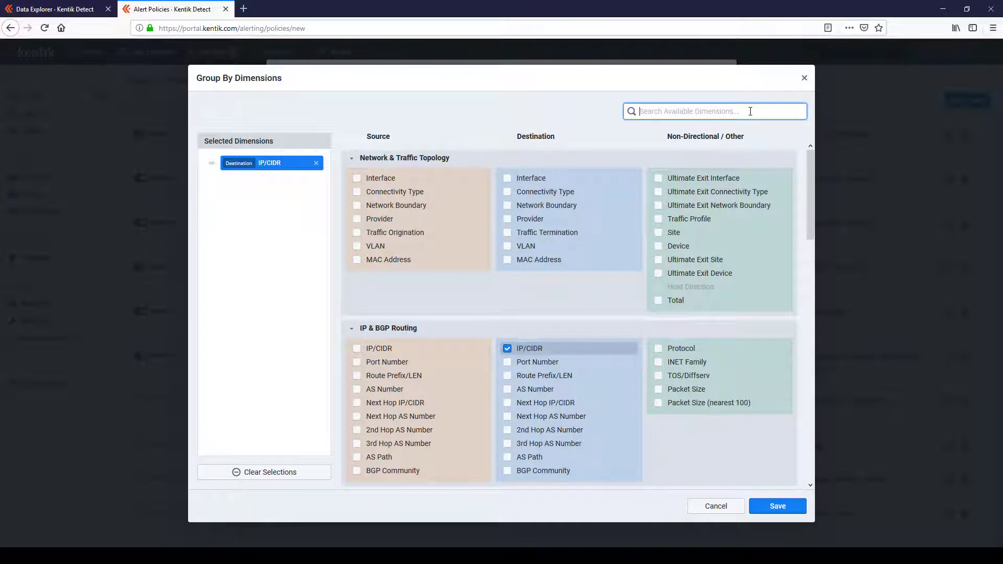
pyautogui.write('tc')
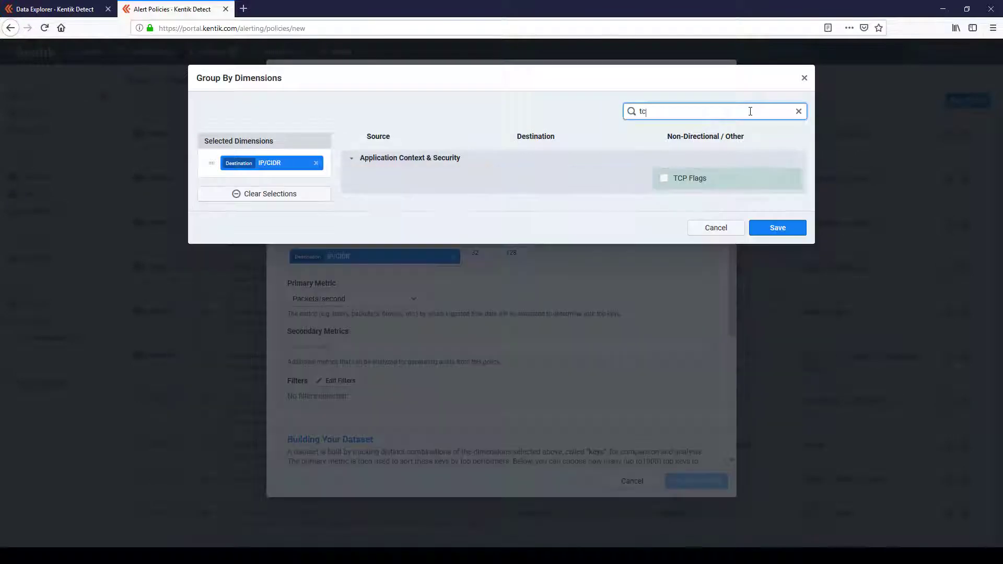
pyautogui.click(689, 178)
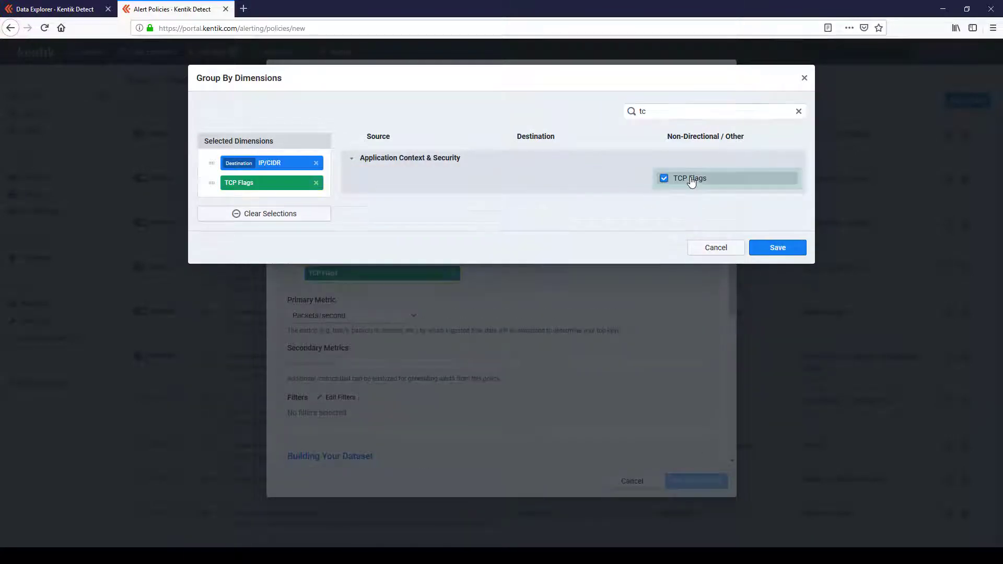
pyautogui.click(776, 248)
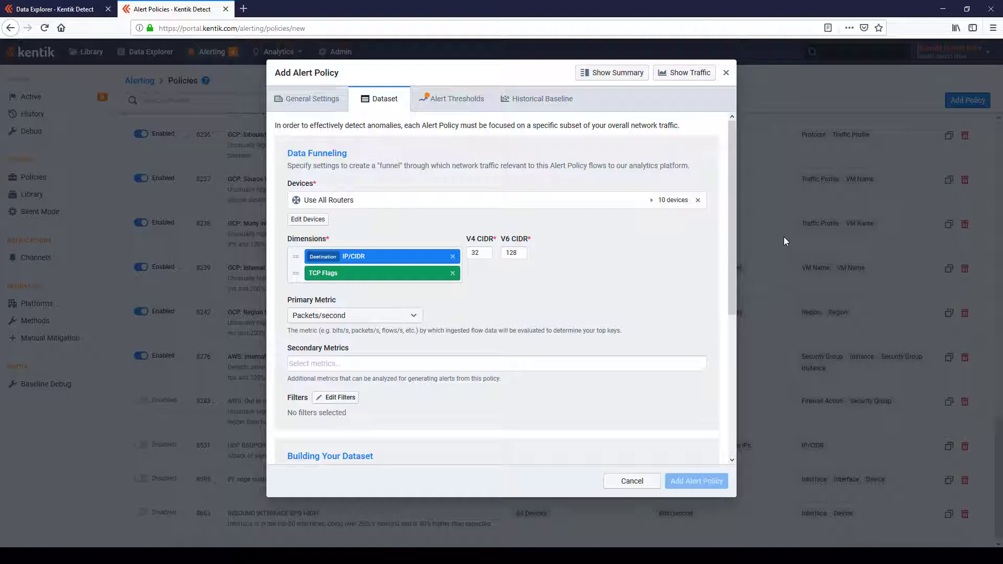
# Step: Add Bits/second and Unique Source IPs as secondary metrics
pyautogui.click(562, 361)
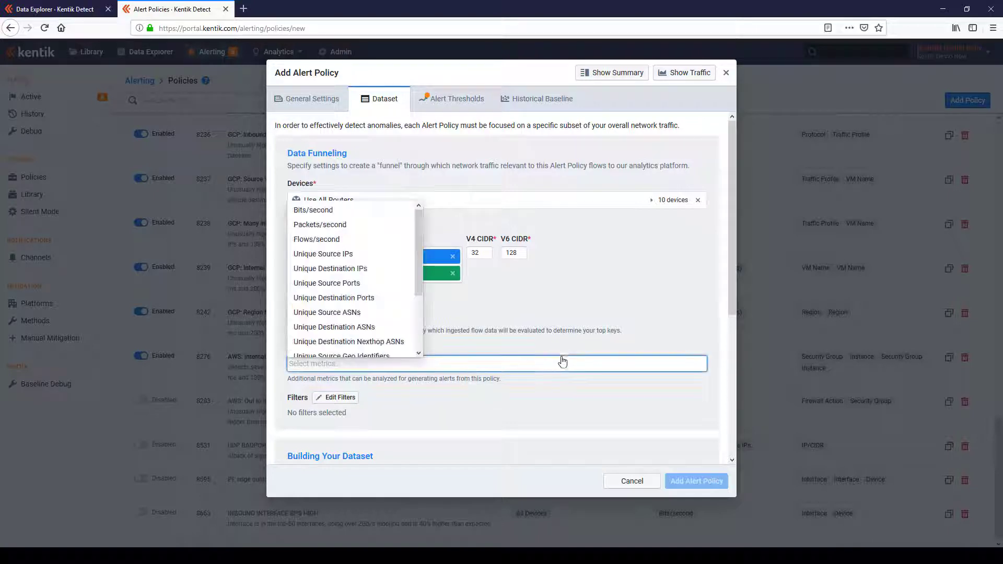
pyautogui.click(340, 210)
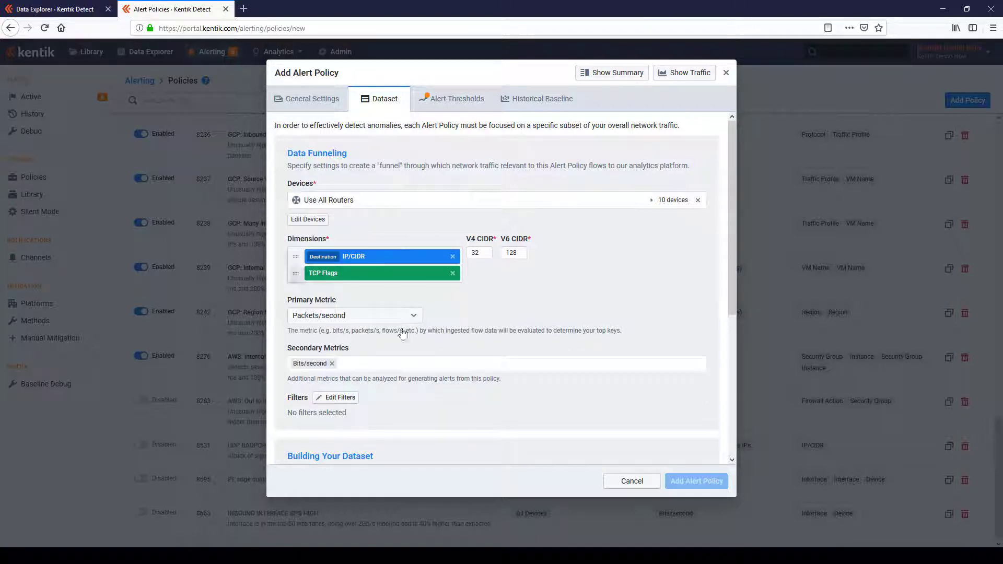
pyautogui.click(399, 370)
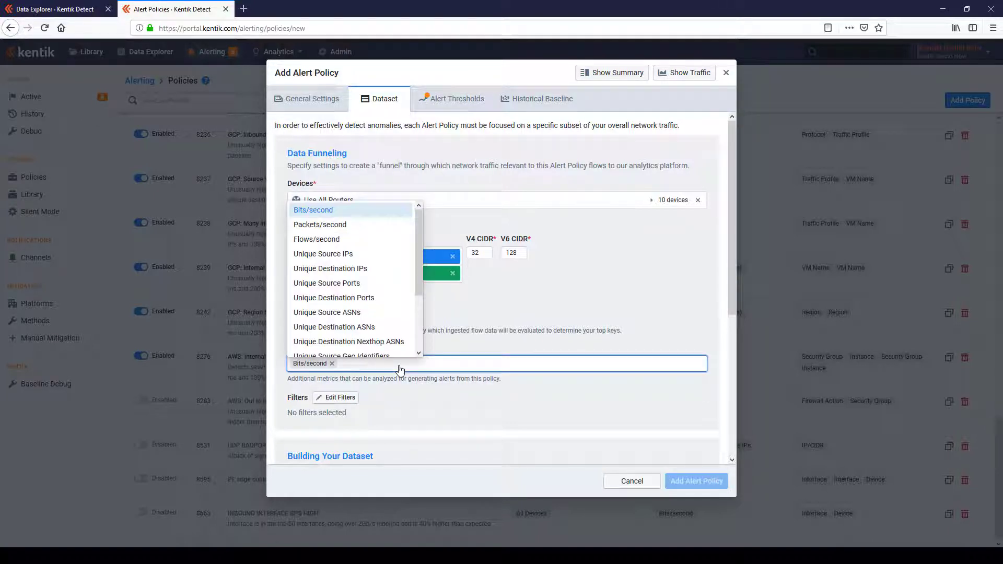
pyautogui.click(341, 255)
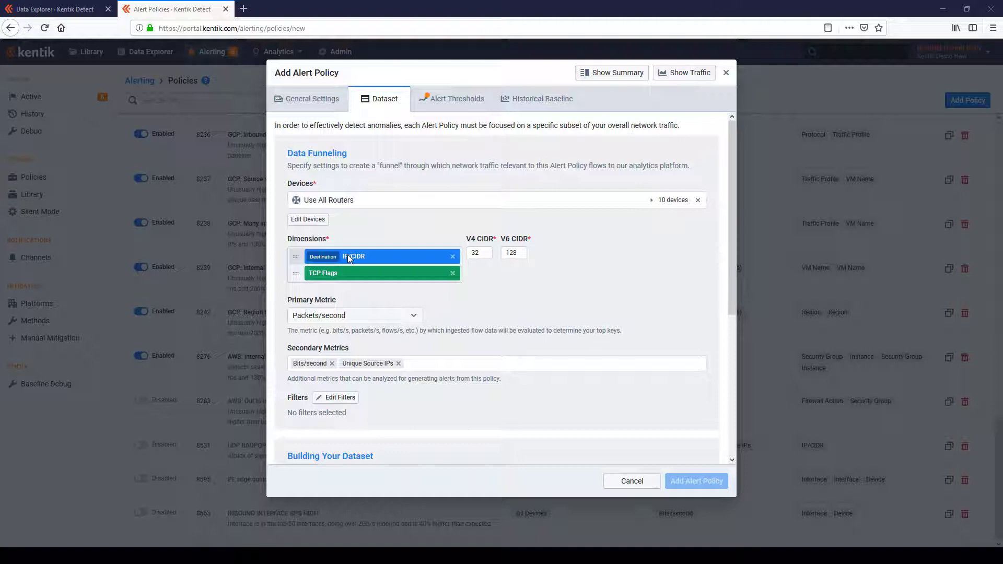
# Step: Add an ad hoc dataset filter including traffic whose Source Network Boundary equals External
pyautogui.click(337, 397)
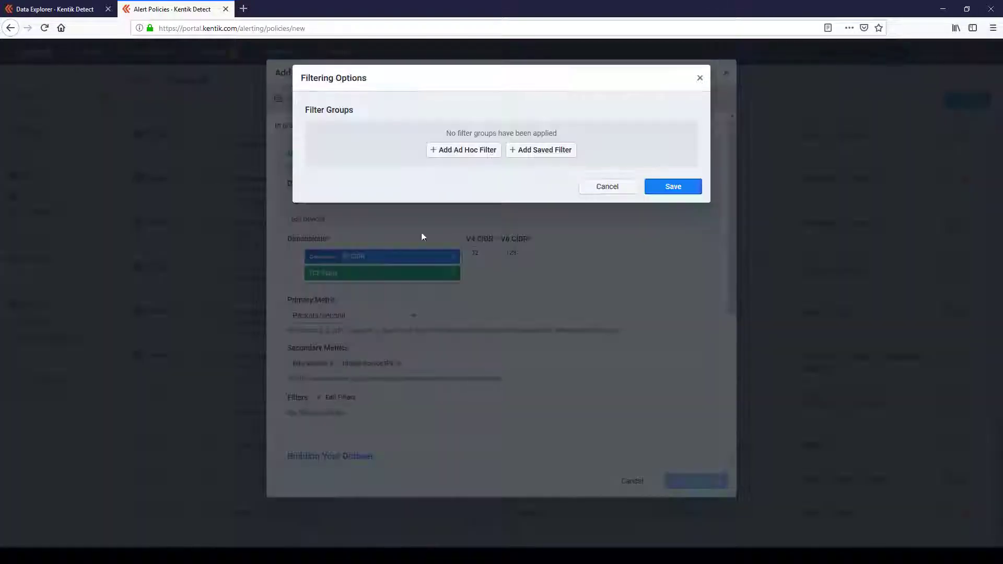
pyautogui.click(467, 151)
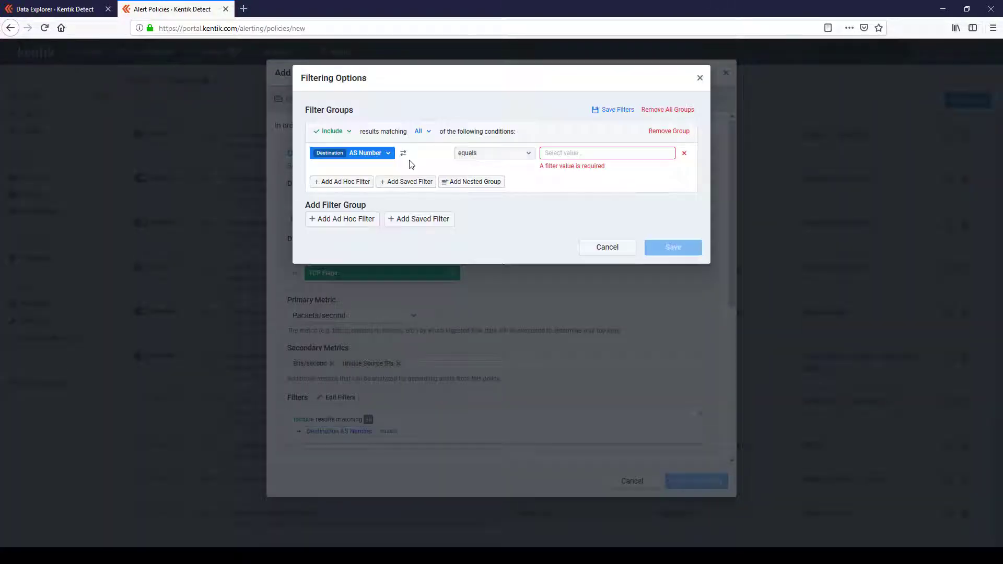
pyautogui.click(374, 156)
pyautogui.write('bound')
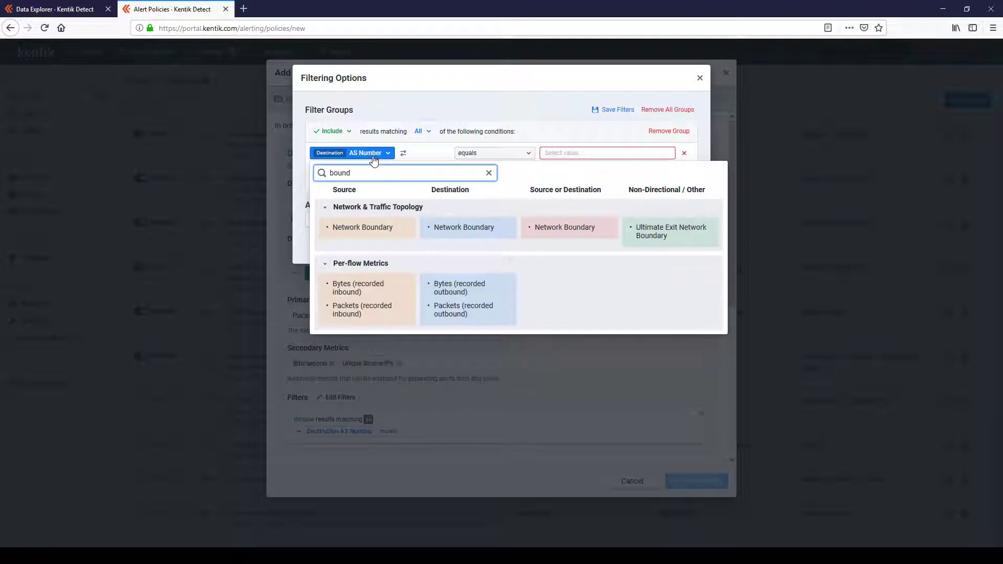
pyautogui.click(382, 228)
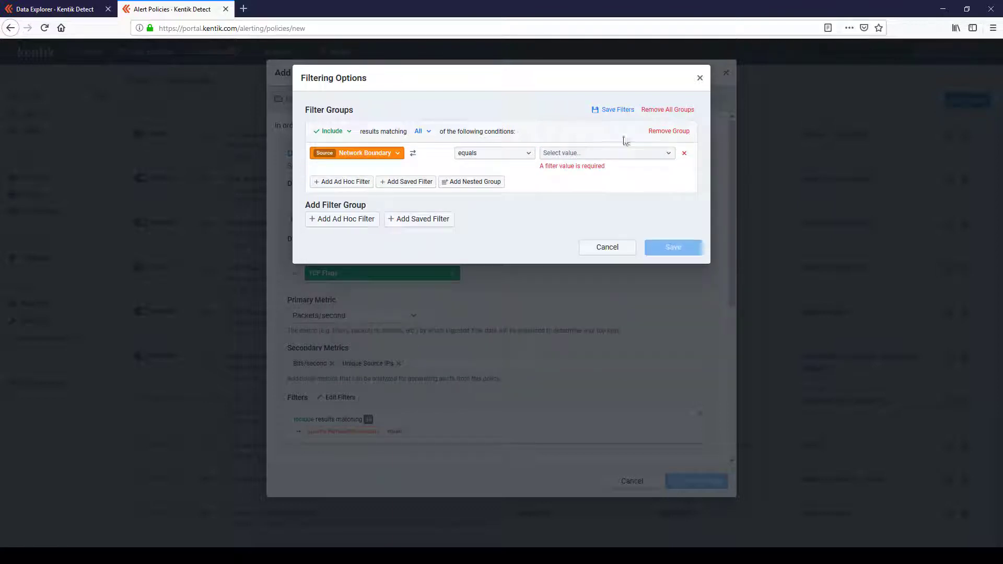
pyautogui.click(601, 154)
pyautogui.moveTo(575, 204); pyautogui.dragTo(355, 205)
# Step: Add a second filter group with the condition Protocol equals TCP (6)
pyautogui.click(355, 207)
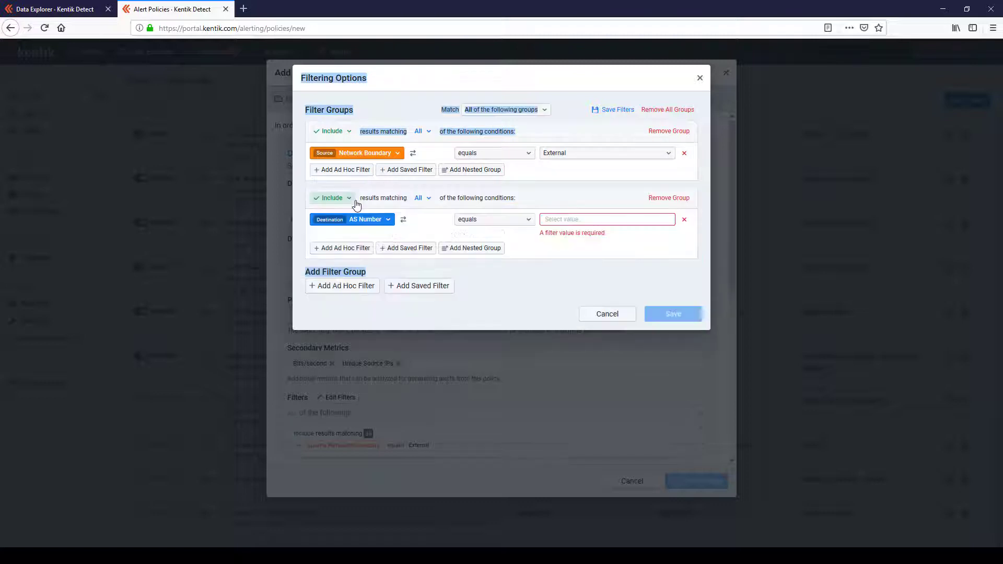
pyautogui.click(353, 222)
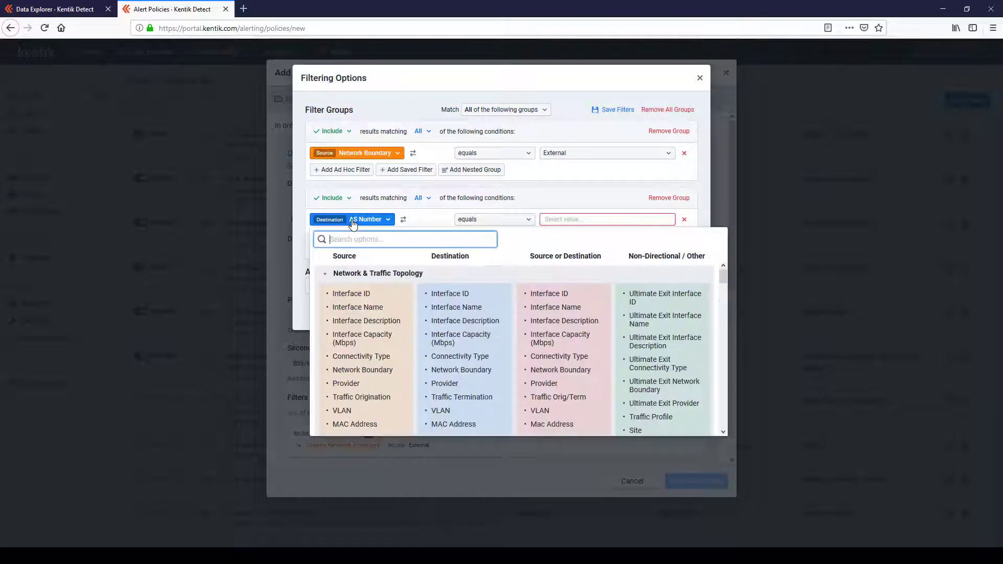
pyautogui.write('proto')
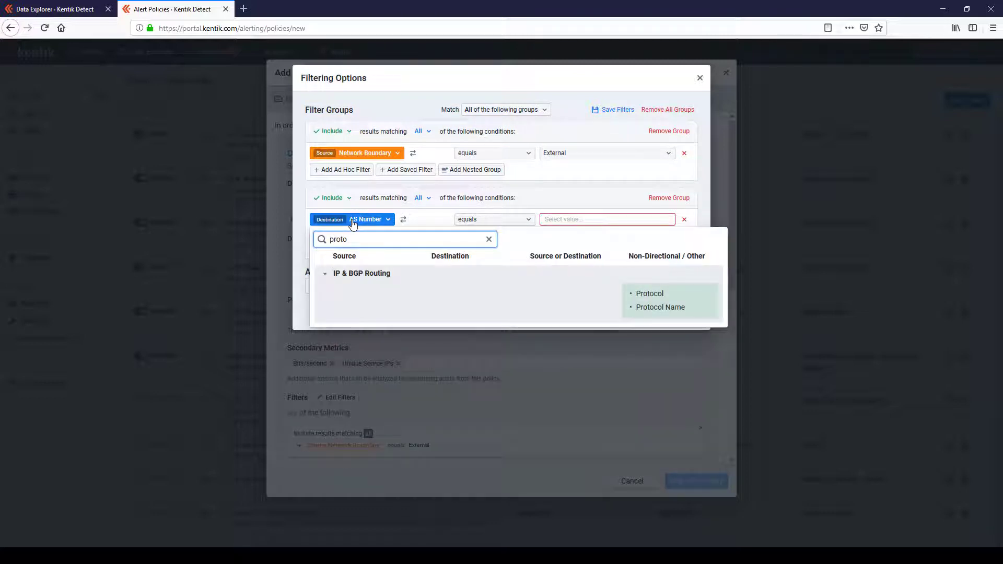
pyautogui.click(668, 293)
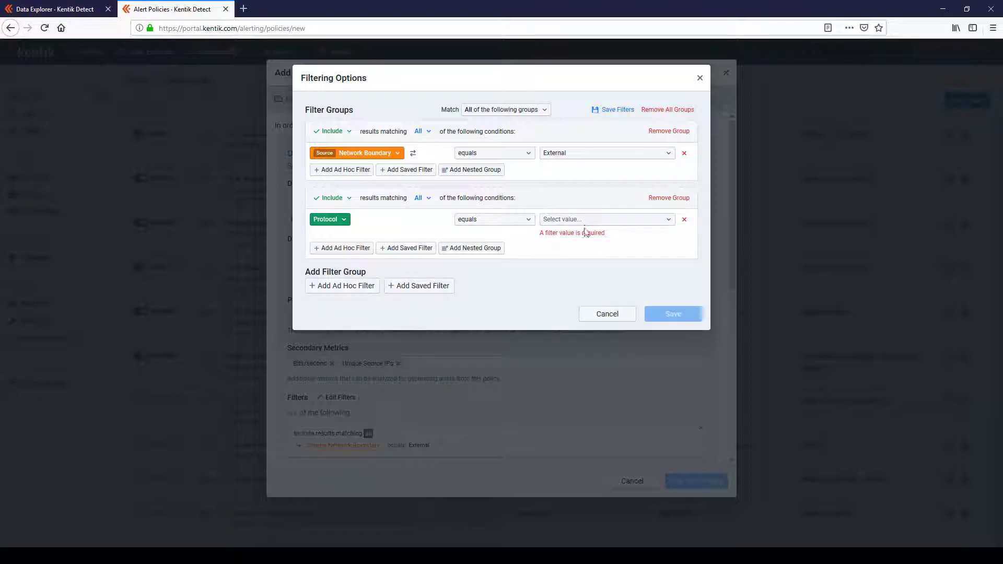
pyautogui.click(581, 222)
pyautogui.write('6')
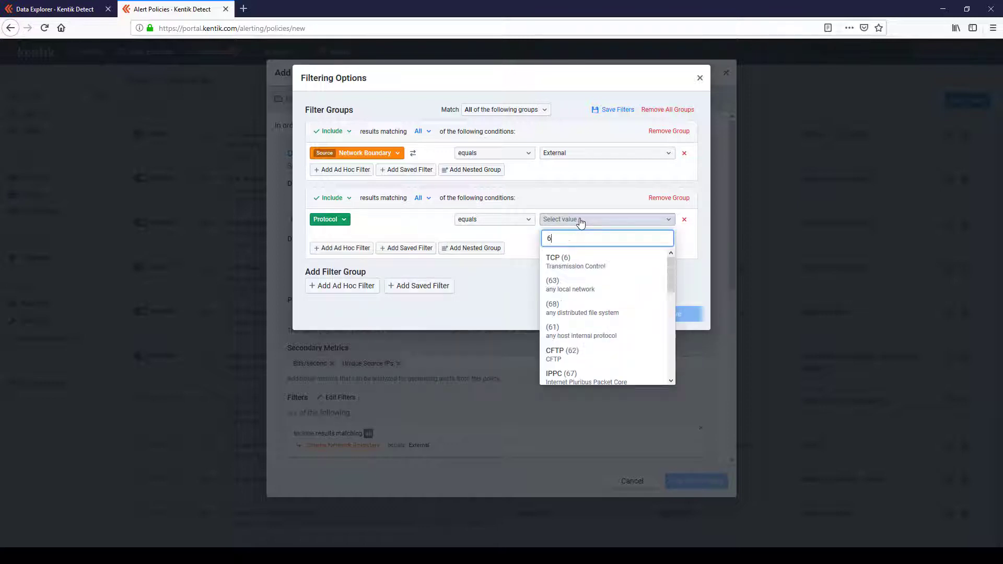
pyautogui.click(594, 272)
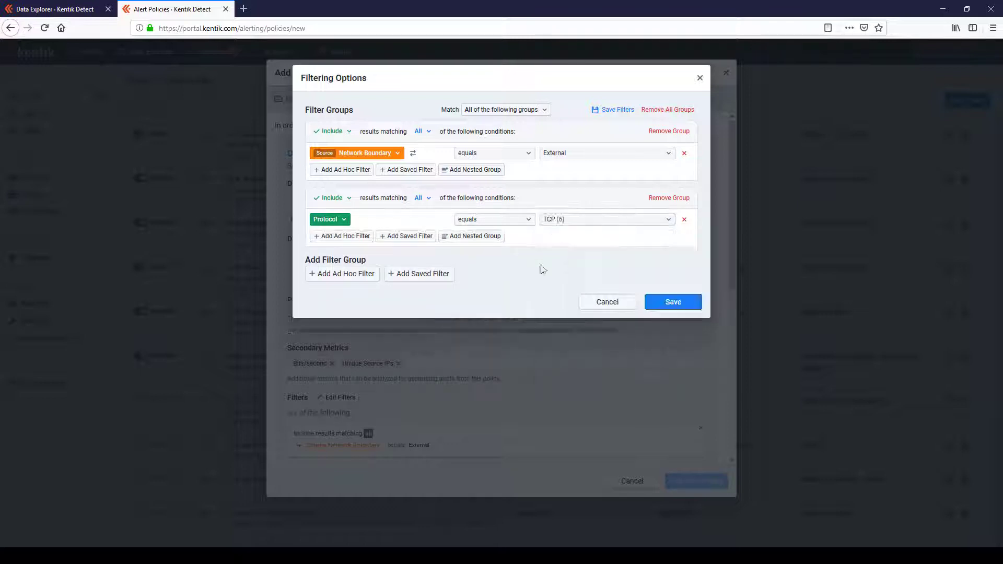
# Step: Add the condition TCP Flags is set to SYN (1) in the protocol filter group and save the filters
pyautogui.click(341, 236)
pyautogui.click(341, 236)
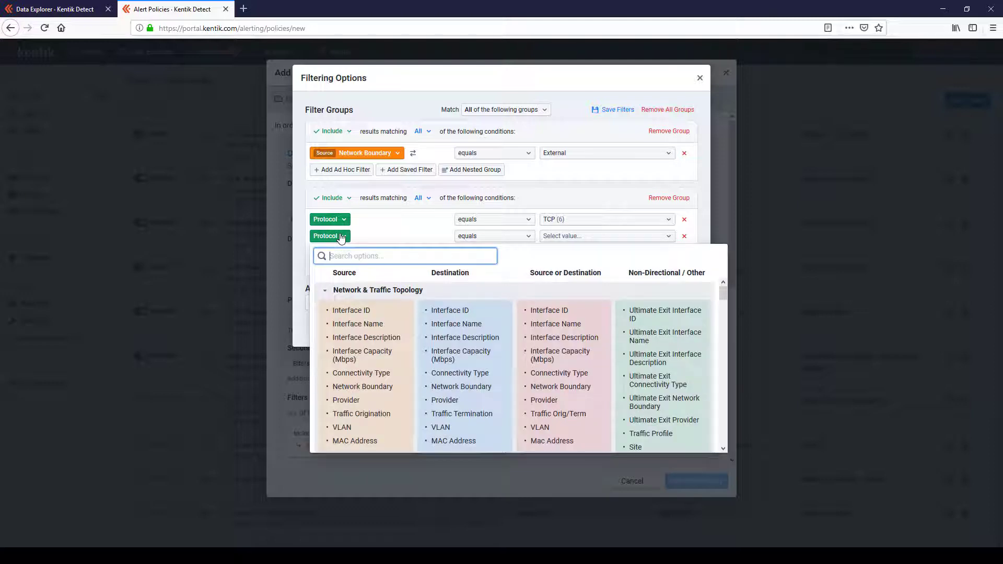
pyautogui.write('flag')
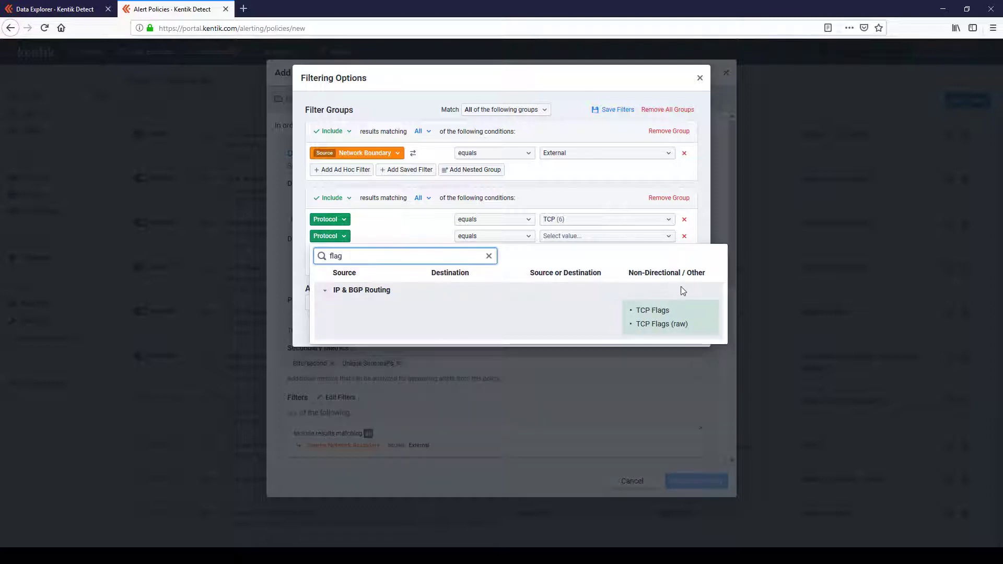
pyautogui.click(667, 312)
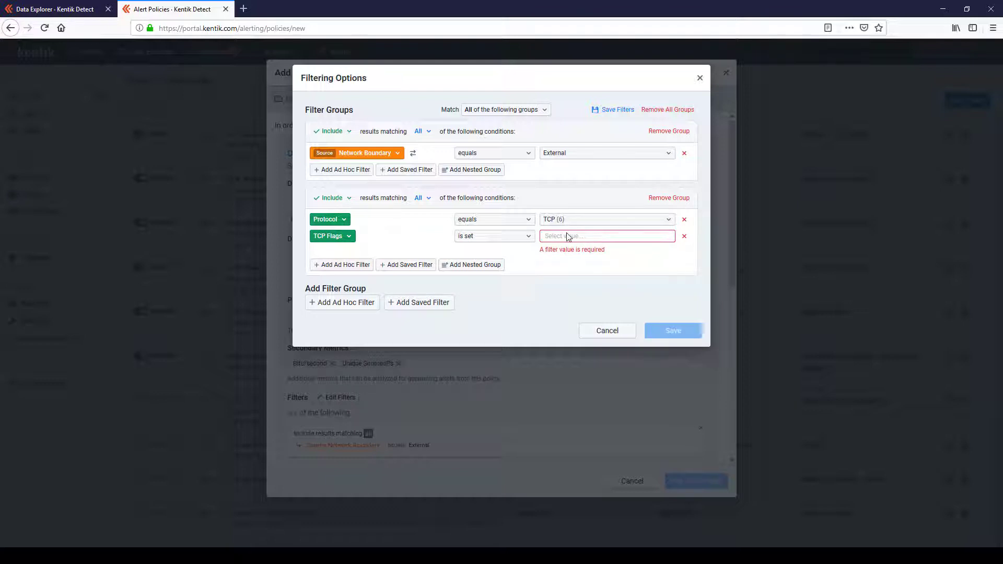
pyautogui.click(567, 235)
pyautogui.click(567, 274)
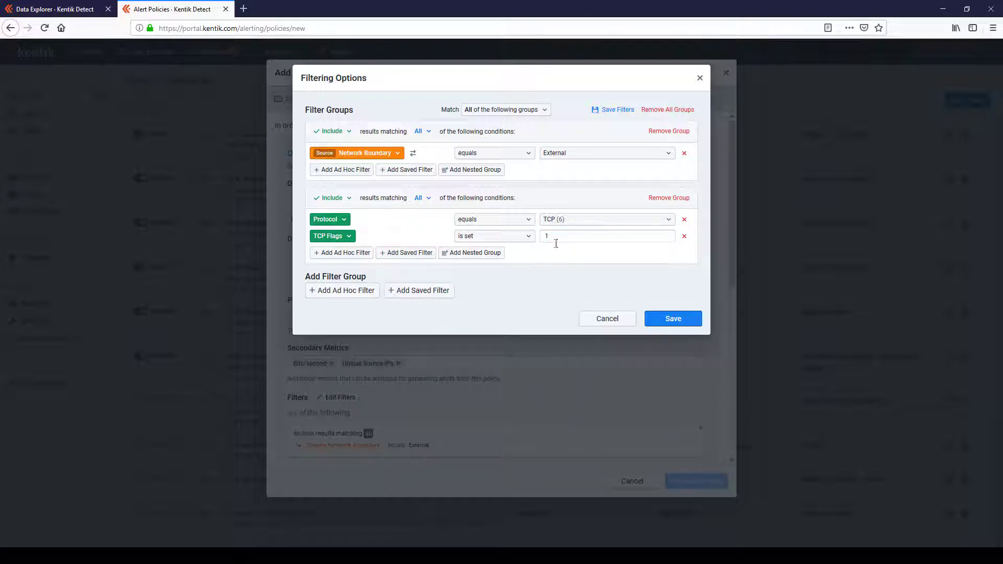
pyautogui.click(668, 320)
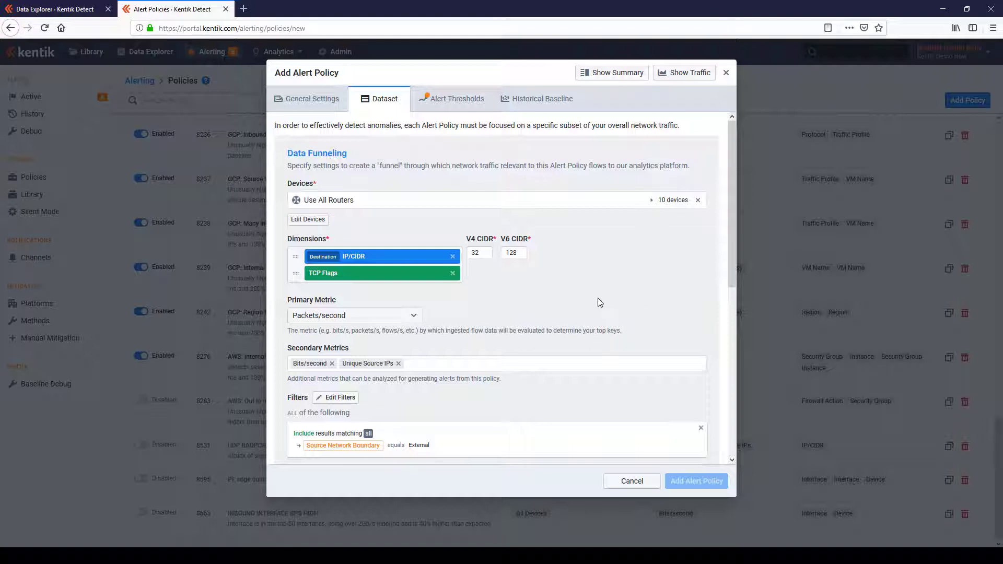
# Step: Set the maximum number of keys analyzed per evaluation to 299
pyautogui.scroll(-4, 574, 309)
pyautogui.scroll(-3, 576, 312)
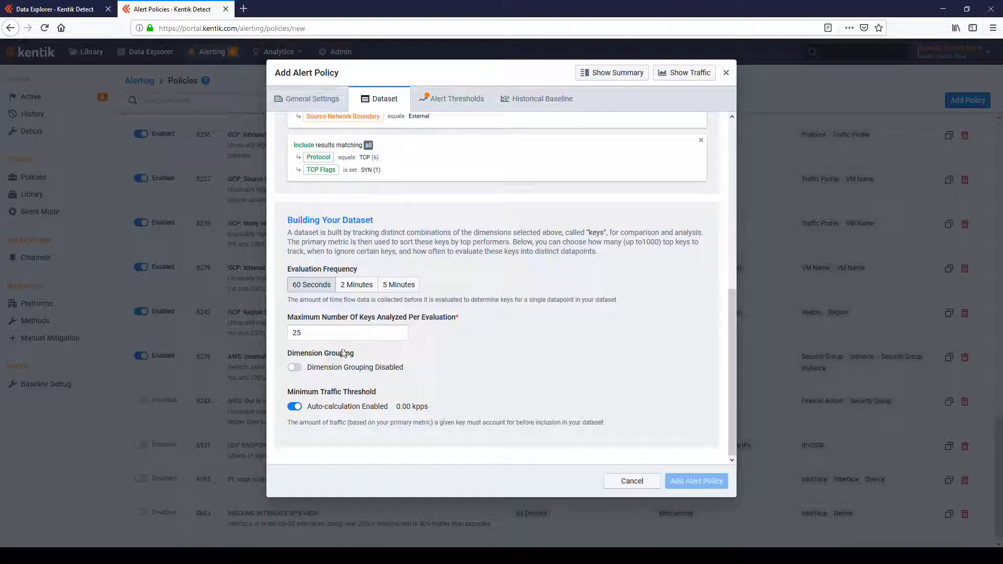
pyautogui.doubleClick(340, 335)
pyautogui.write('299')
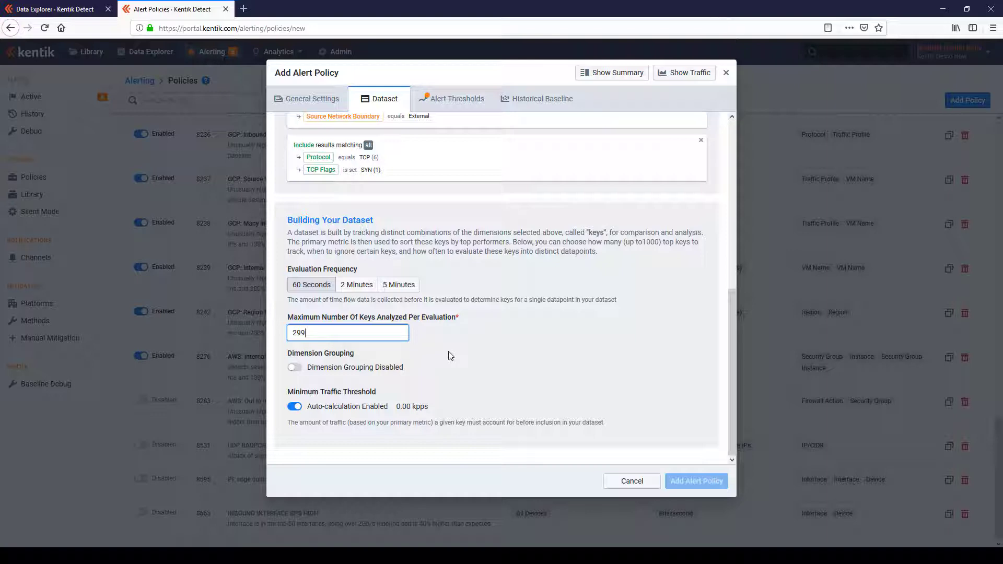
pyautogui.click(430, 410)
pyautogui.moveTo(429, 410); pyautogui.dragTo(395, 406)
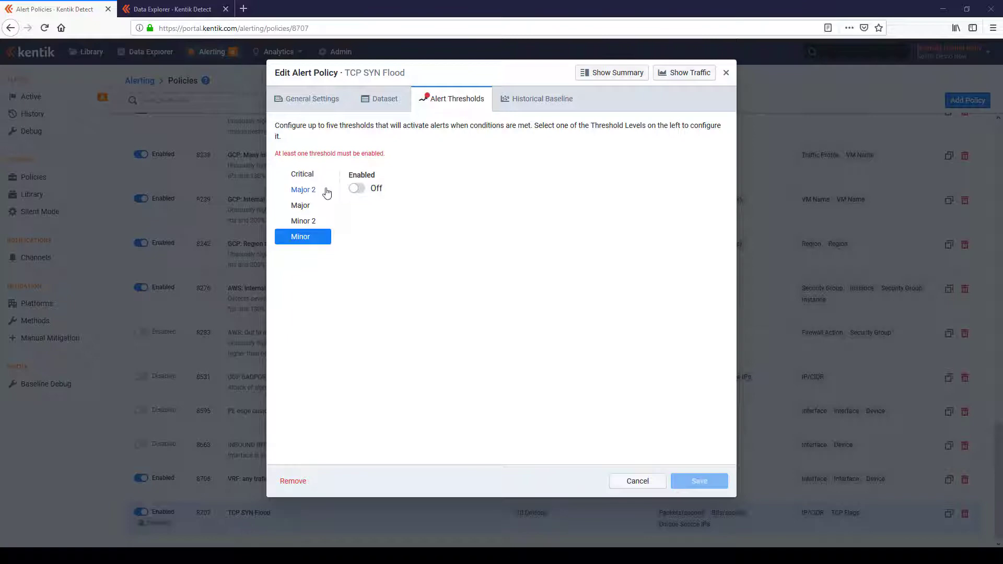
# Step: Enable the Minor threshold of the TCP SYN Flood policy and set its condition to greater than 100 kpps
pyautogui.click(357, 188)
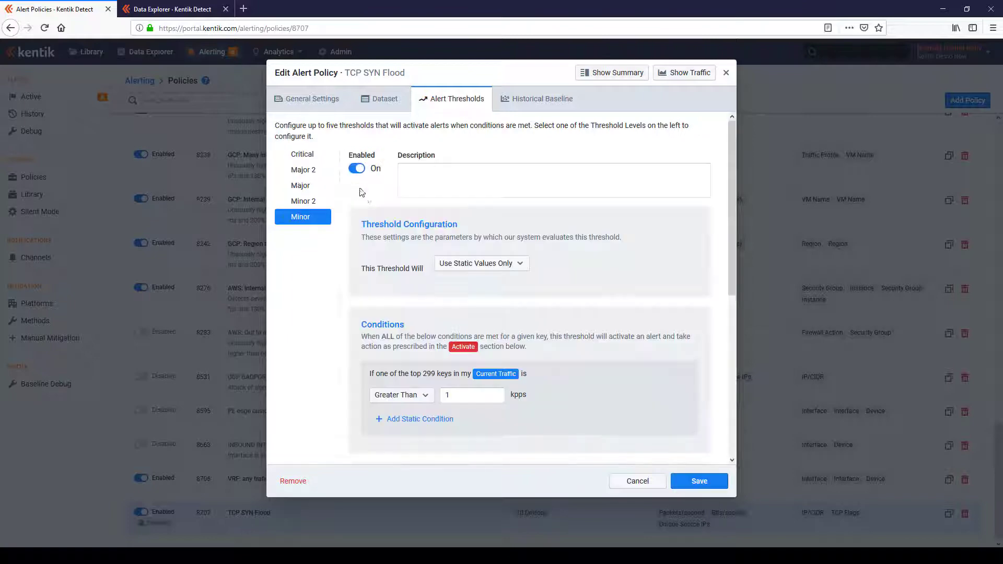
pyautogui.click(486, 400)
pyautogui.write('00')
# Step: Send the Minor threshold's alert status updates to the test email notification channel
pyautogui.scroll(-4, 477, 365)
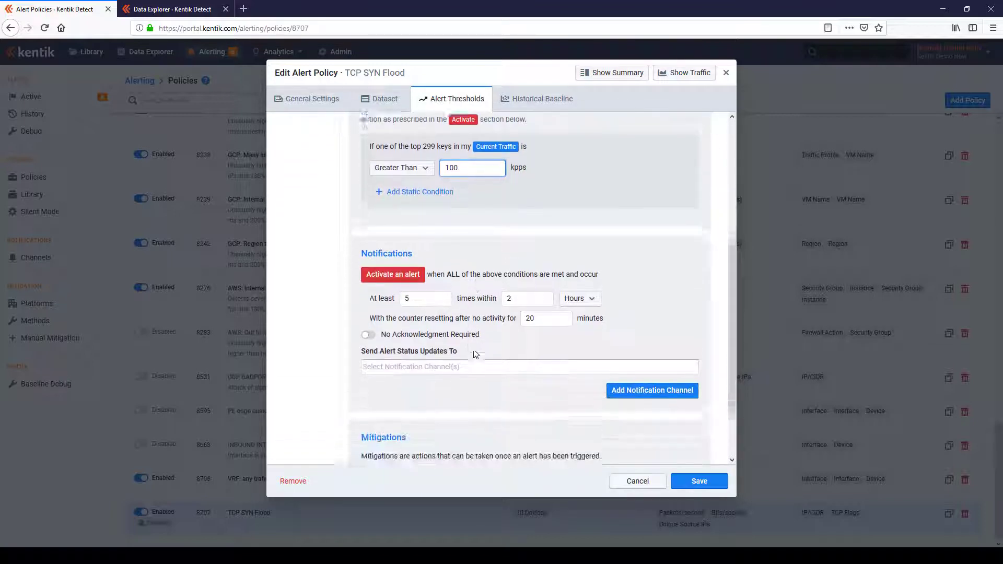
pyautogui.scroll(-1, 474, 354)
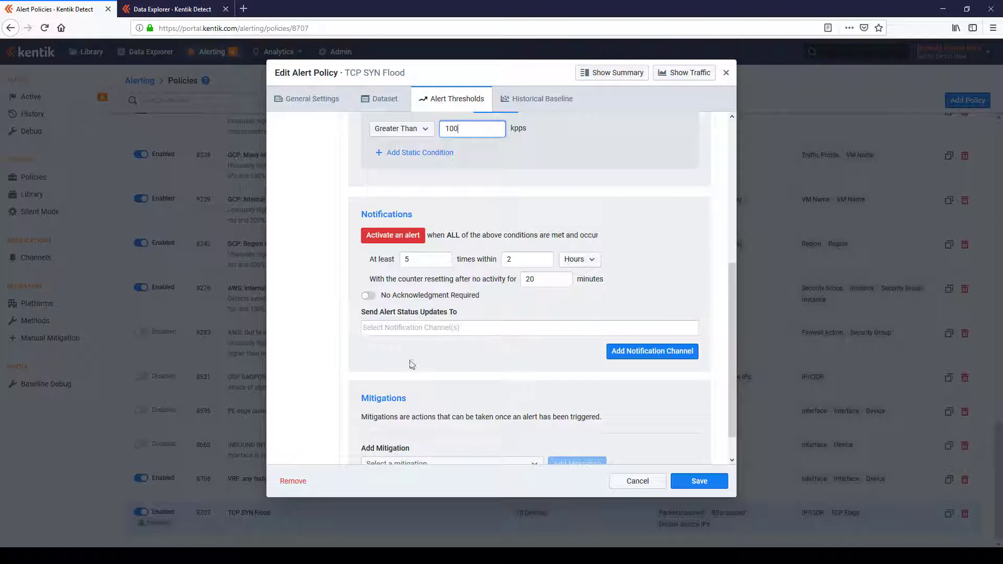
pyautogui.click(408, 331)
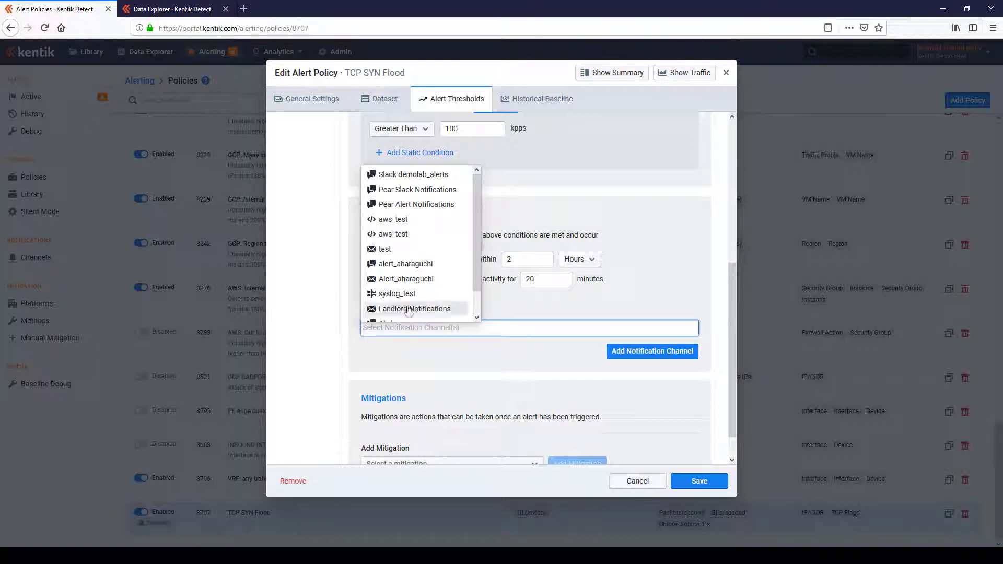
pyautogui.click(408, 251)
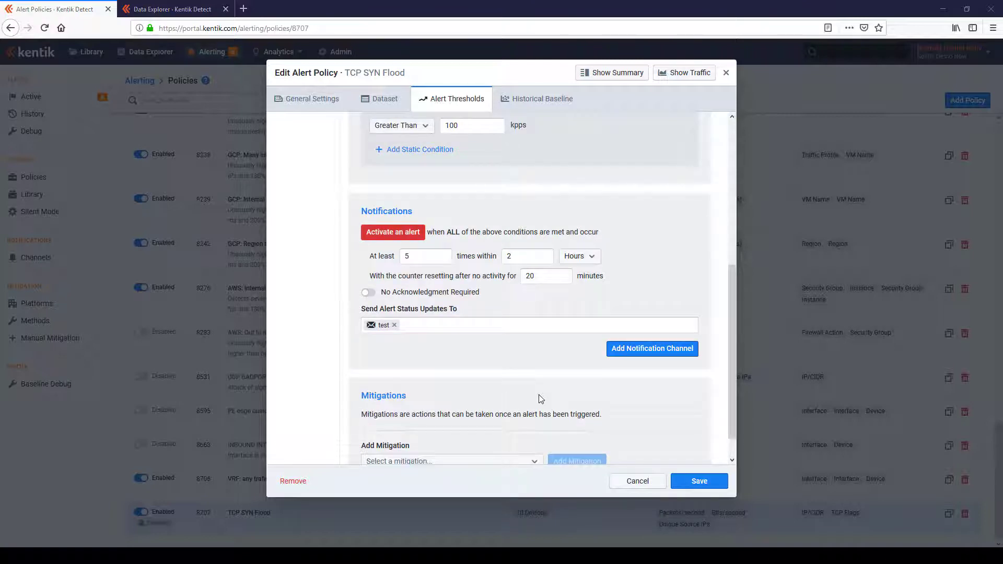
# Step: Enable the Major threshold with Use Static Values Only and set its condition to greater than 400 kpps
pyautogui.scroll(5, 540, 399)
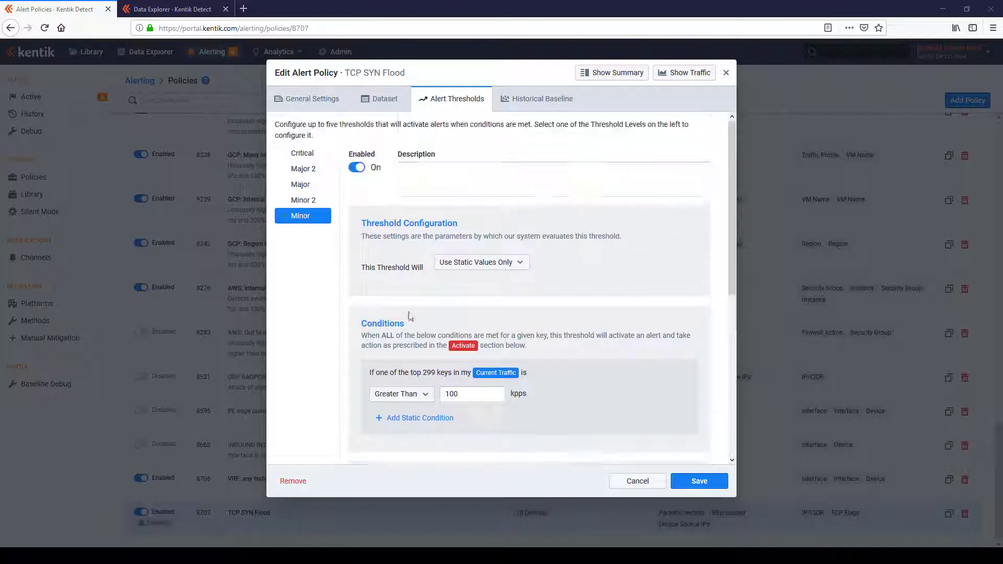
pyautogui.click(308, 189)
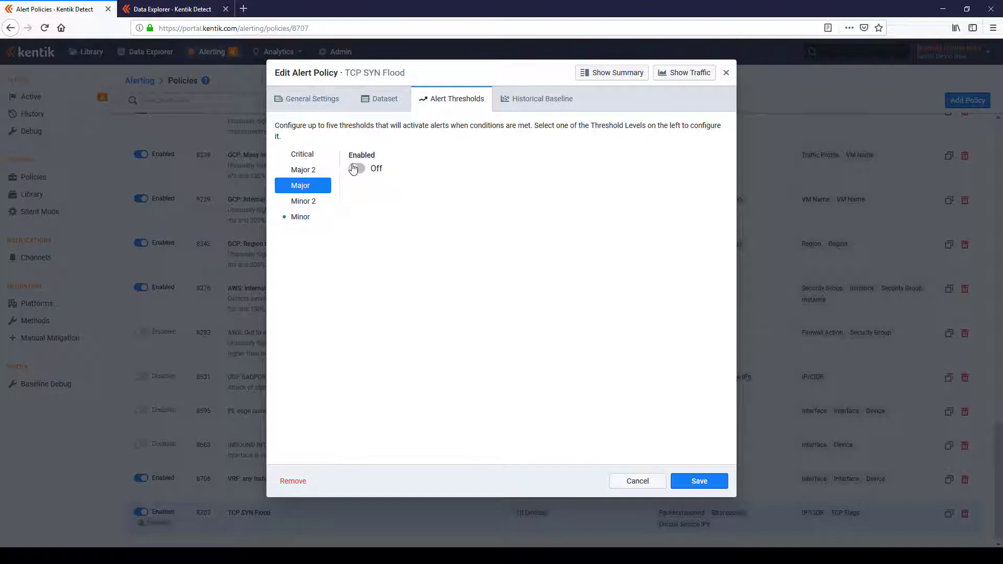
pyautogui.click(356, 168)
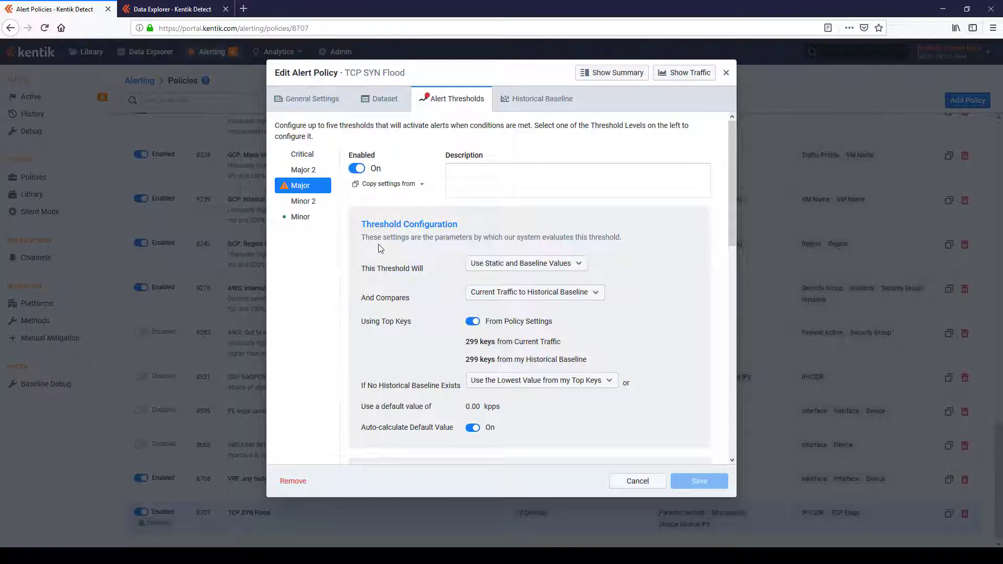
pyautogui.click(521, 265)
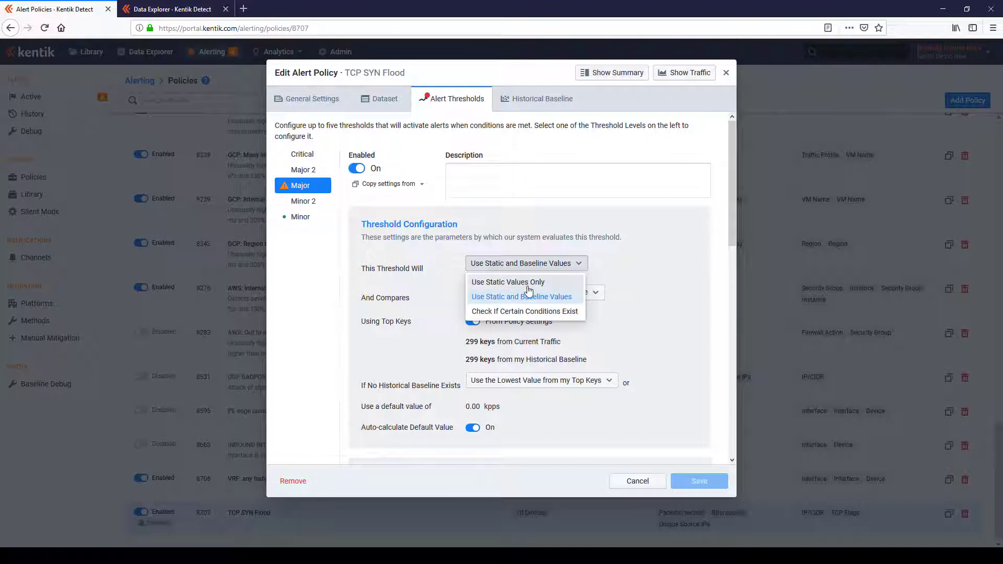
pyautogui.click(525, 279)
pyautogui.scroll(-3, 528, 291)
pyautogui.doubleClick(477, 238)
pyautogui.write('400')
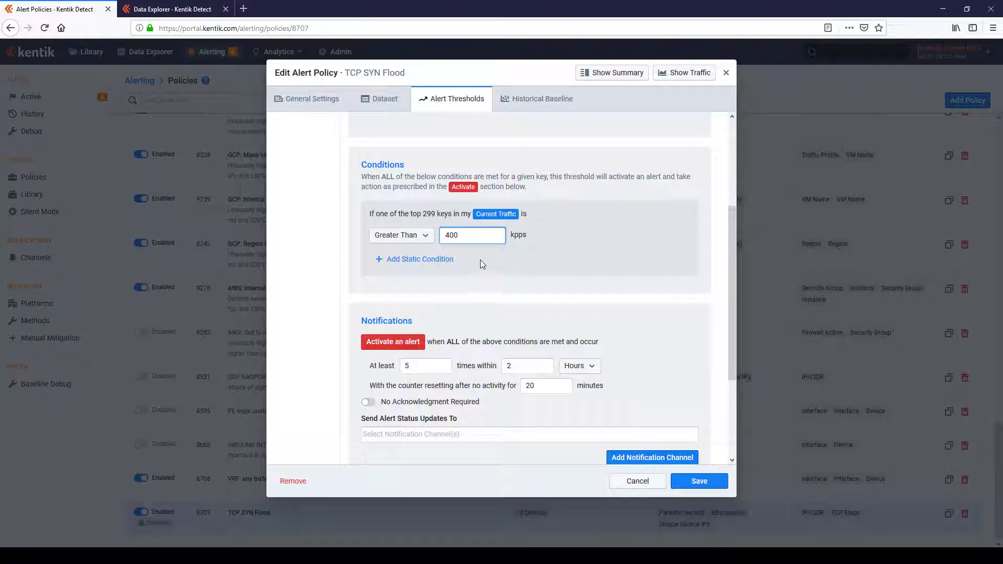
# Step: Add a second static condition to the Major threshold: greater than 300 Unique Source IPs
pyautogui.click(409, 261)
pyautogui.click(524, 260)
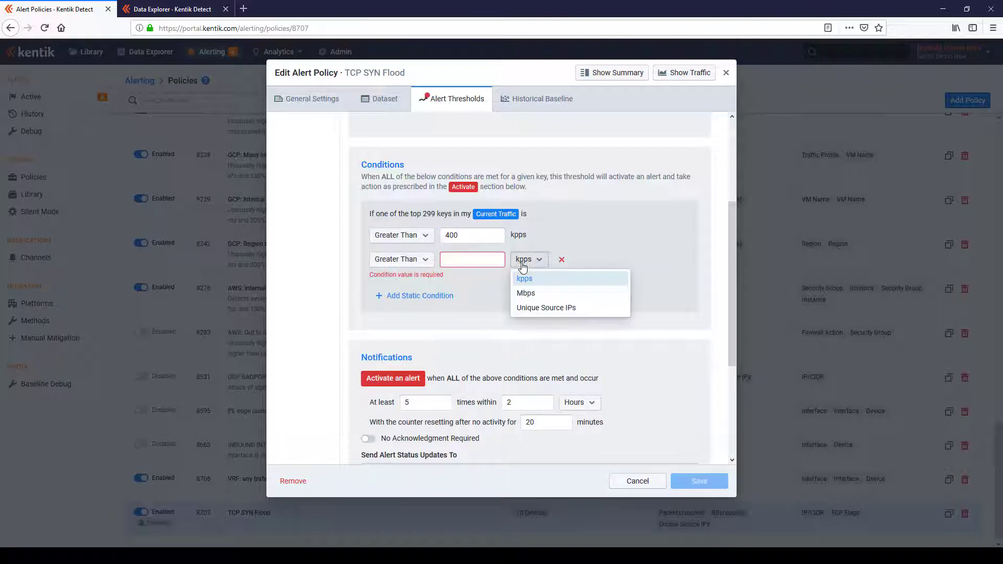
pyautogui.click(544, 308)
pyautogui.click(473, 258)
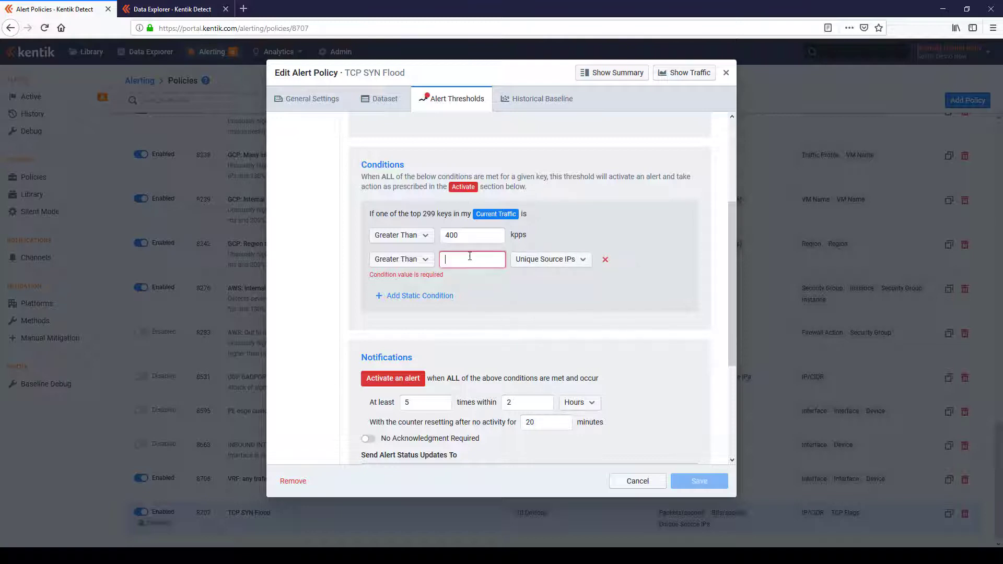
pyautogui.write('300')
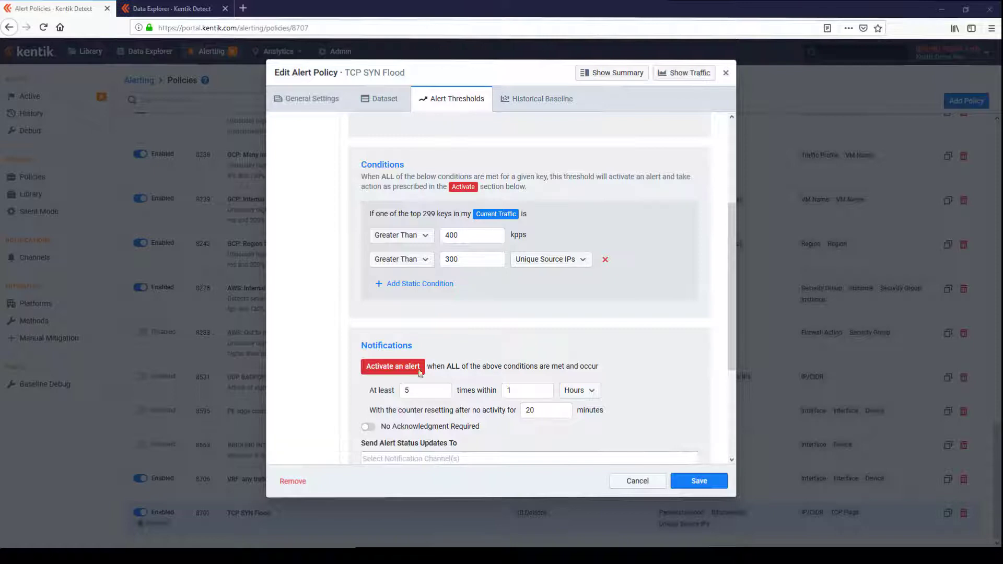
# Step: Set the Major threshold to activate after at least 4 times within 1 hour and require acknowledgment
pyautogui.doubleClick(423, 392)
pyautogui.write('4')
pyautogui.press('Tab')
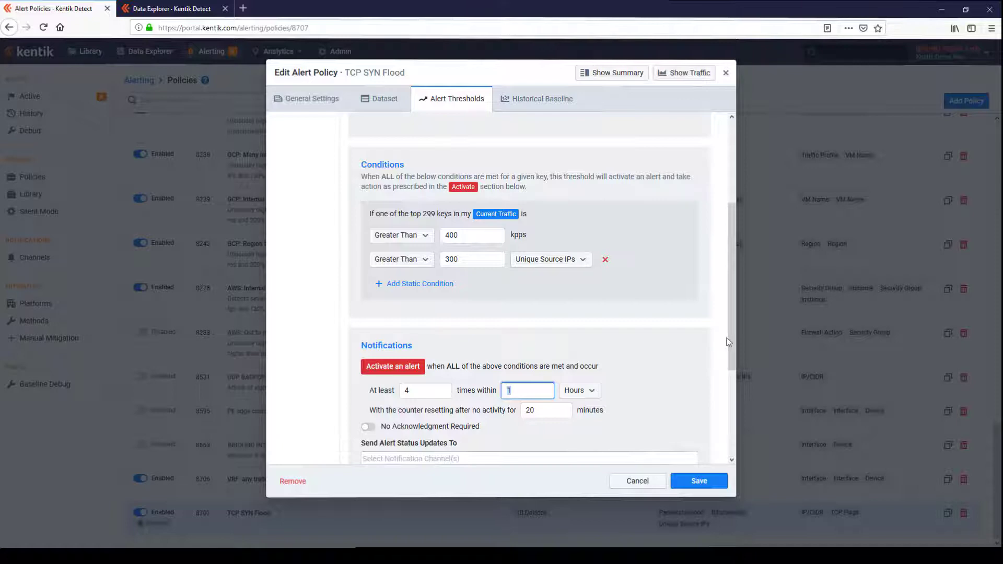
pyautogui.scroll(-2, 521, 358)
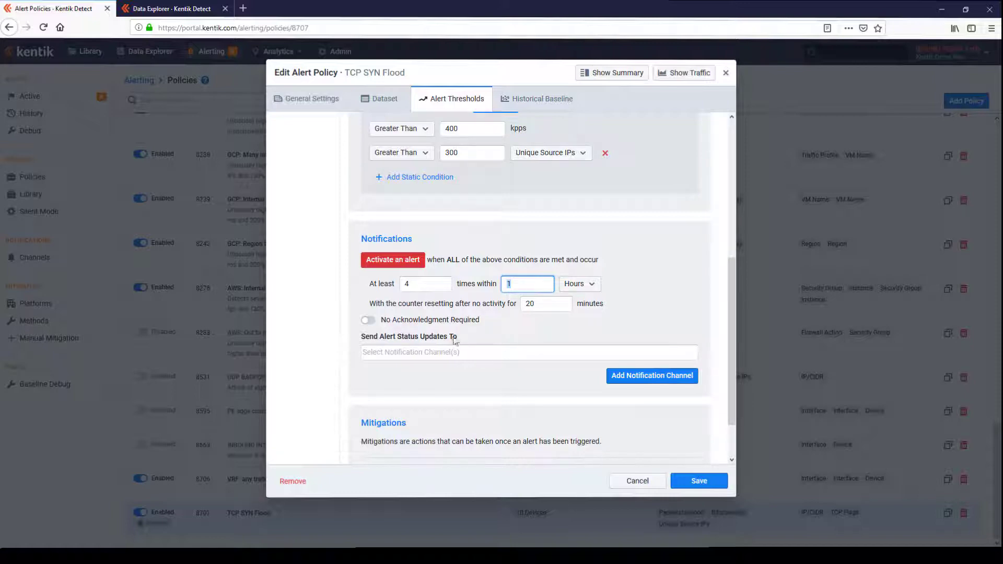
pyautogui.click(399, 323)
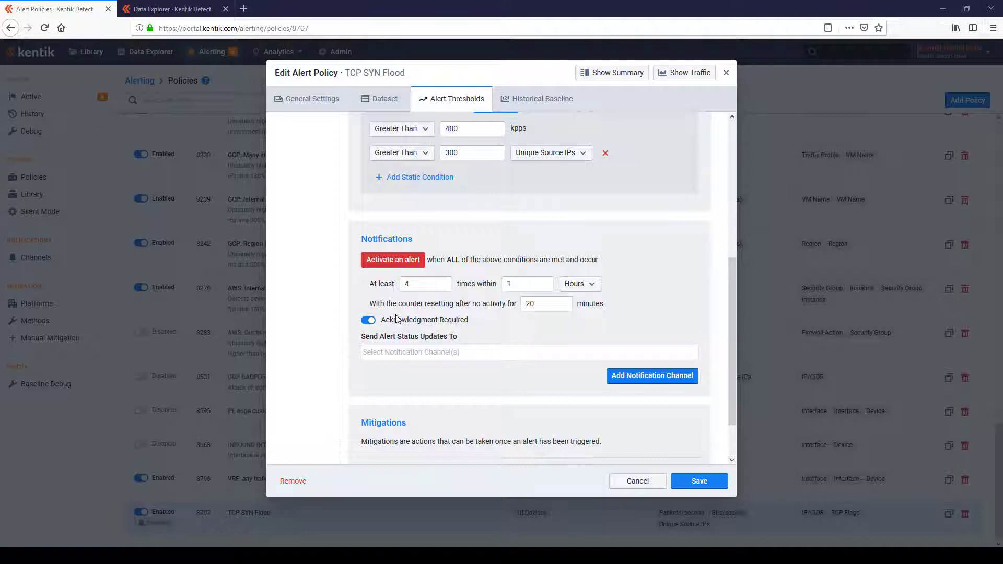
# Step: Add an email notification channel named boss with the manager's email address, and also select the test channel for the Major threshold
pyautogui.click(638, 376)
pyautogui.click(396, 152)
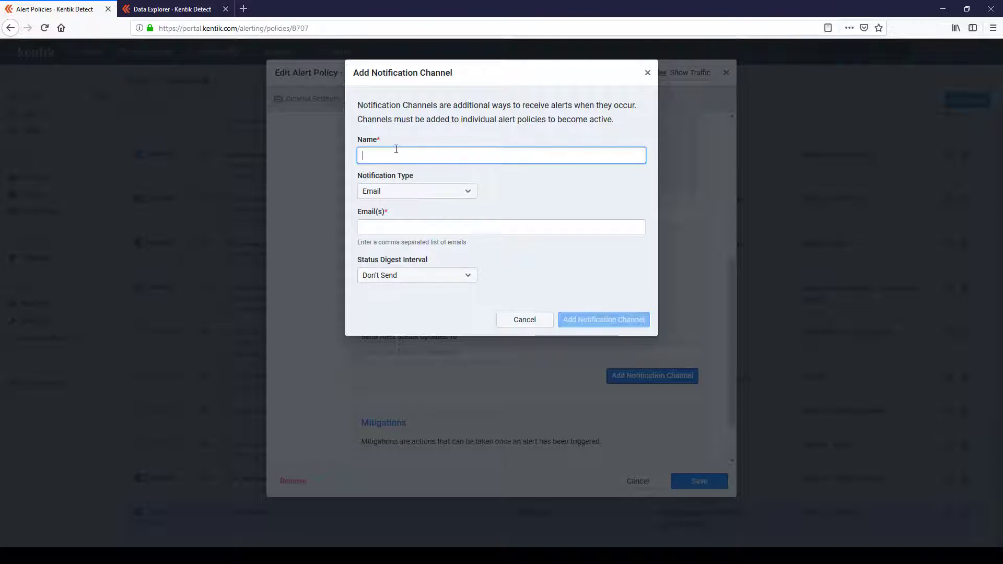
pyautogui.press('Tab')
pyautogui.press('Tab')
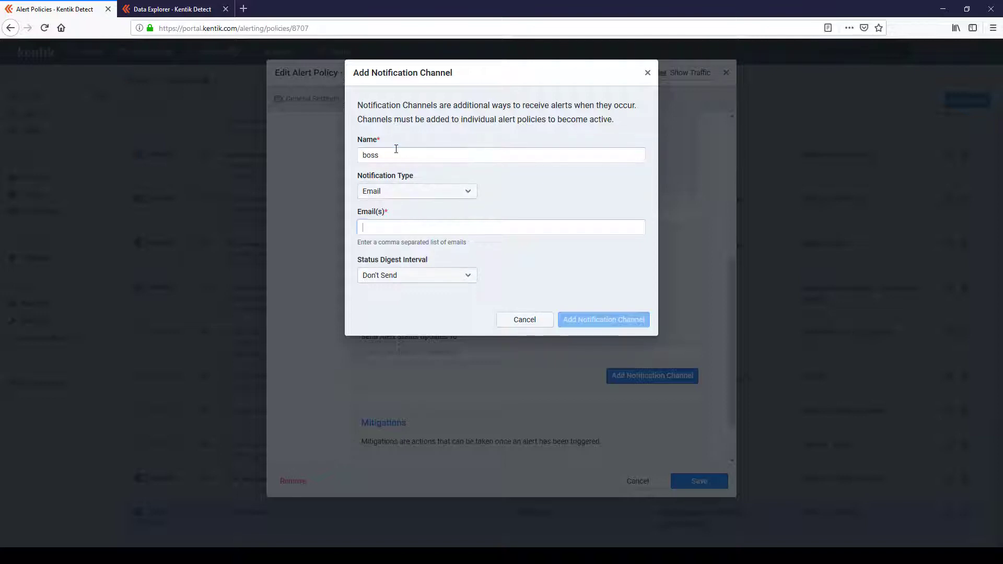
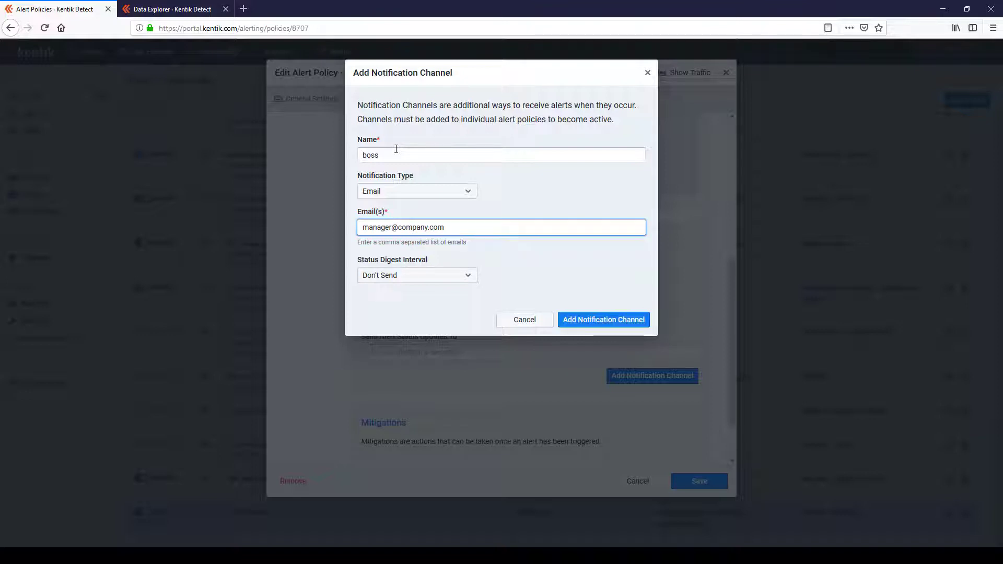
pyautogui.click(604, 319)
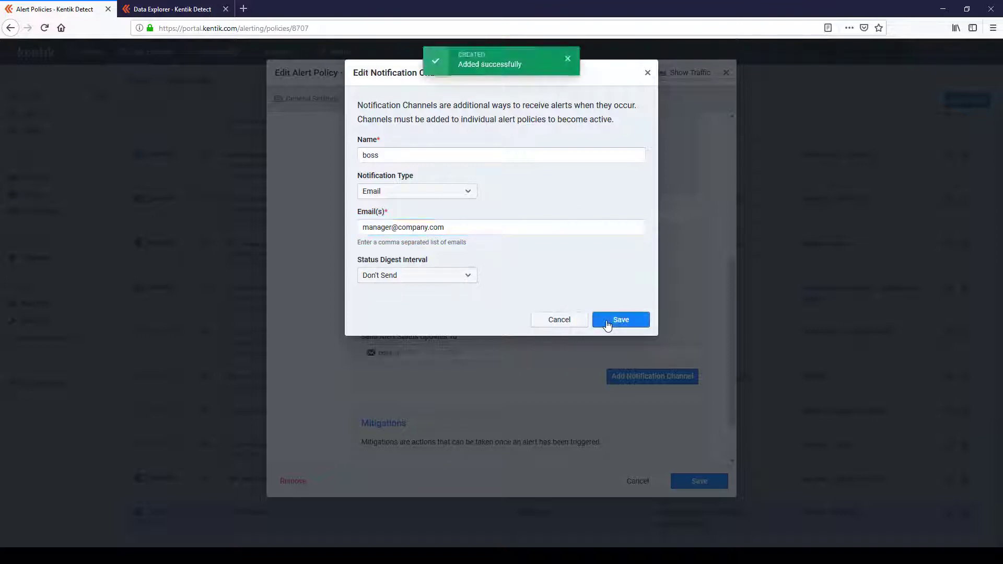
pyautogui.click(519, 351)
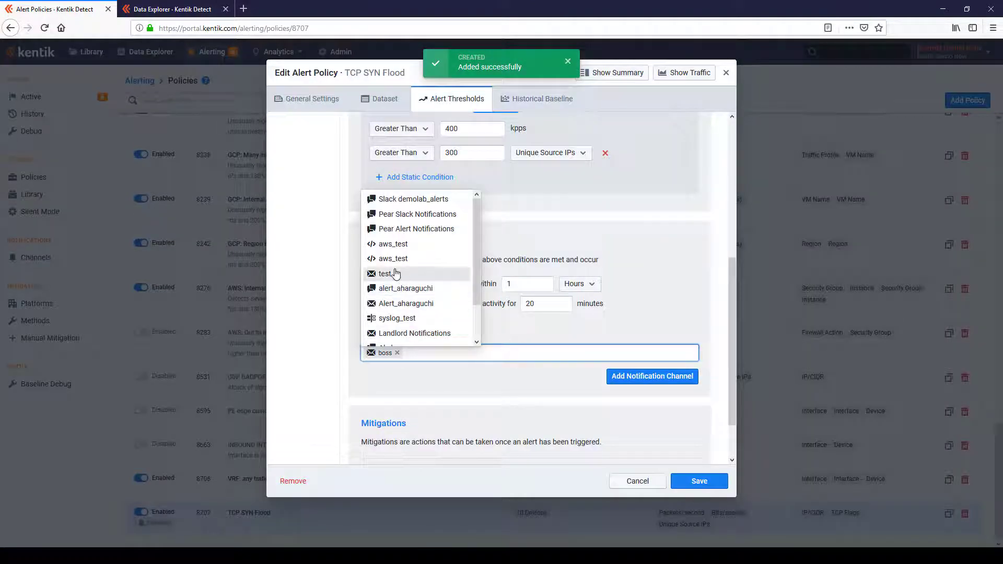
pyautogui.click(393, 272)
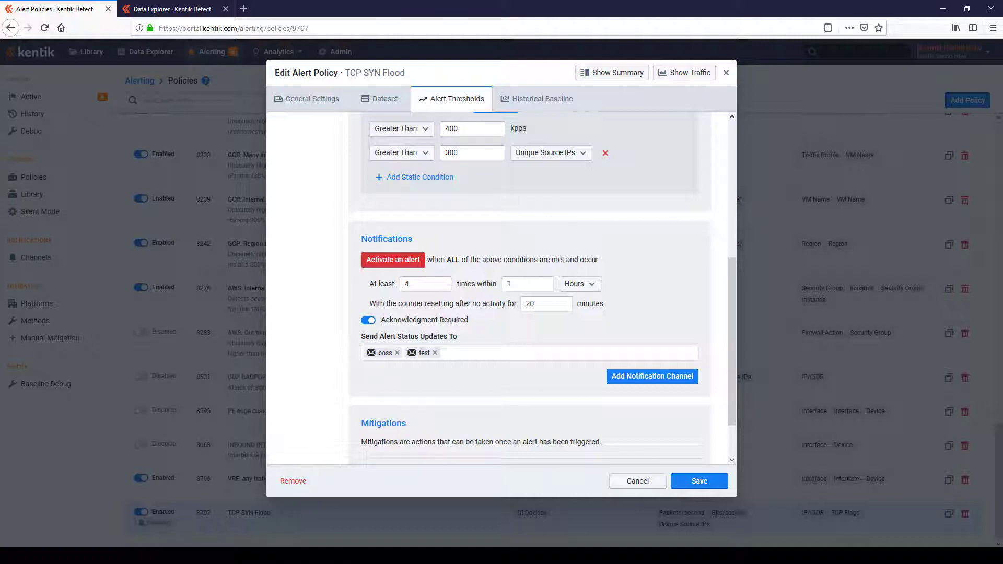
# Step: Review the policy summary, examining the general settings, dataset filters and the Major and Minor alert thresholds
pyautogui.click(628, 78)
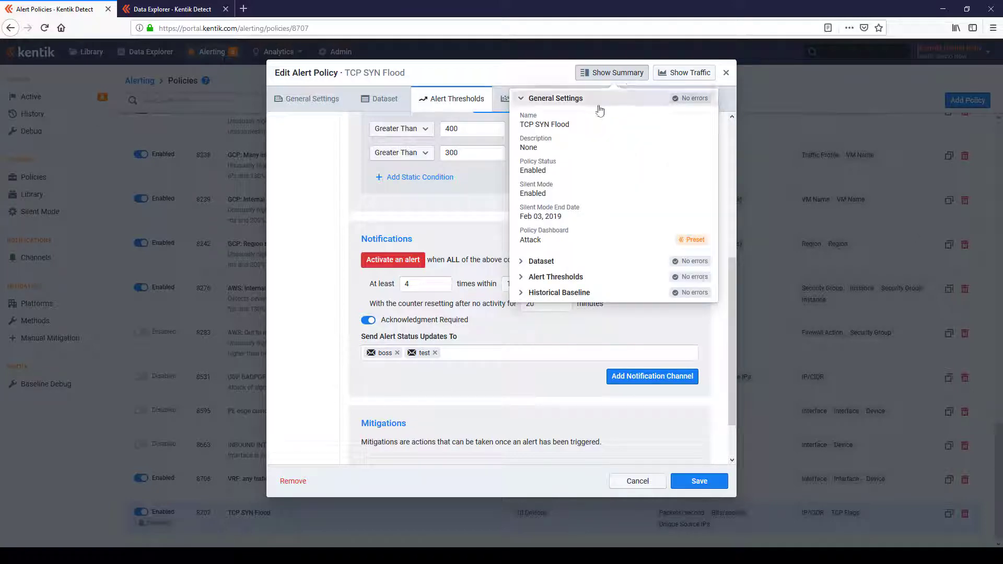
pyautogui.click(521, 99)
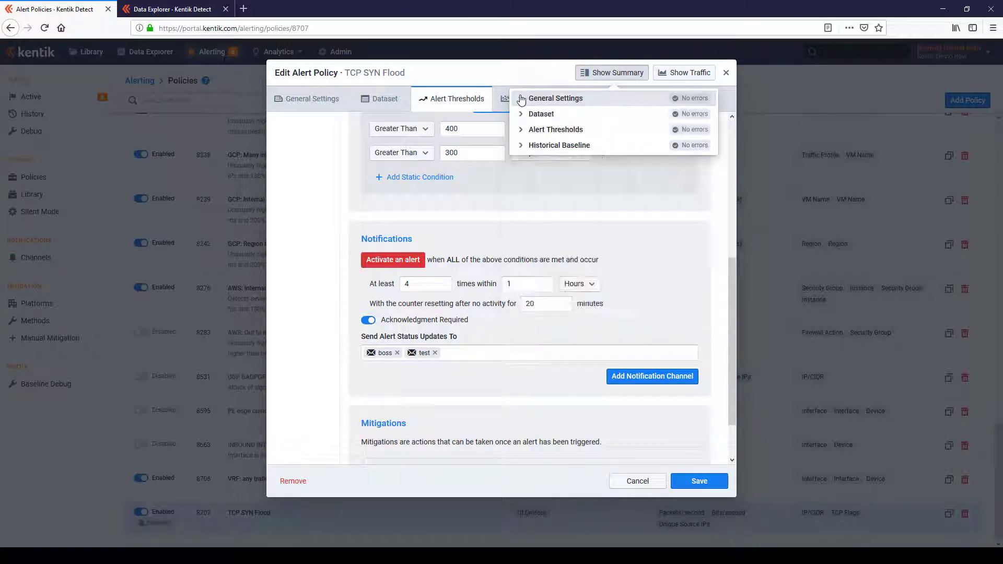
pyautogui.click(520, 115)
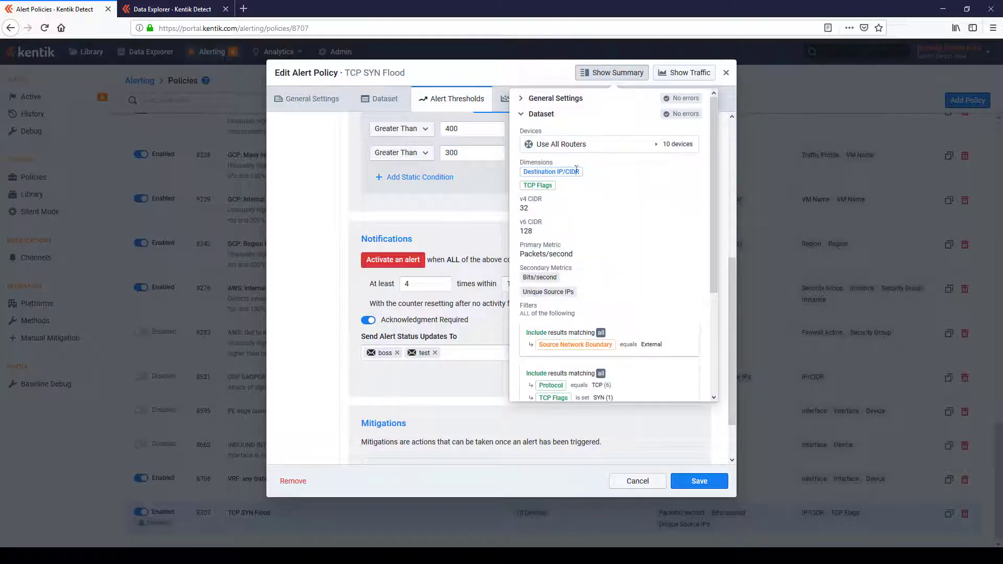
pyautogui.scroll(-3, 577, 174)
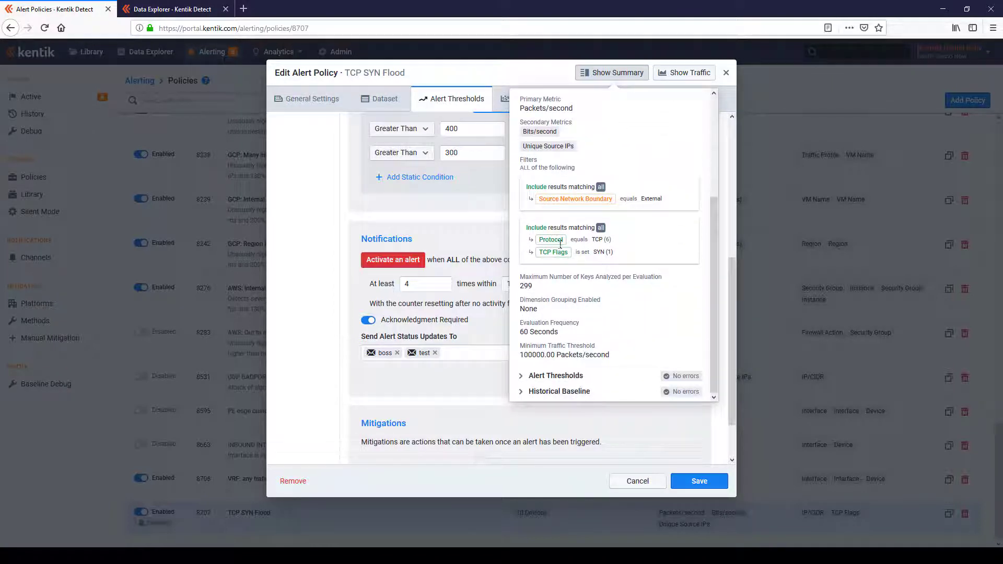
pyautogui.click(520, 377)
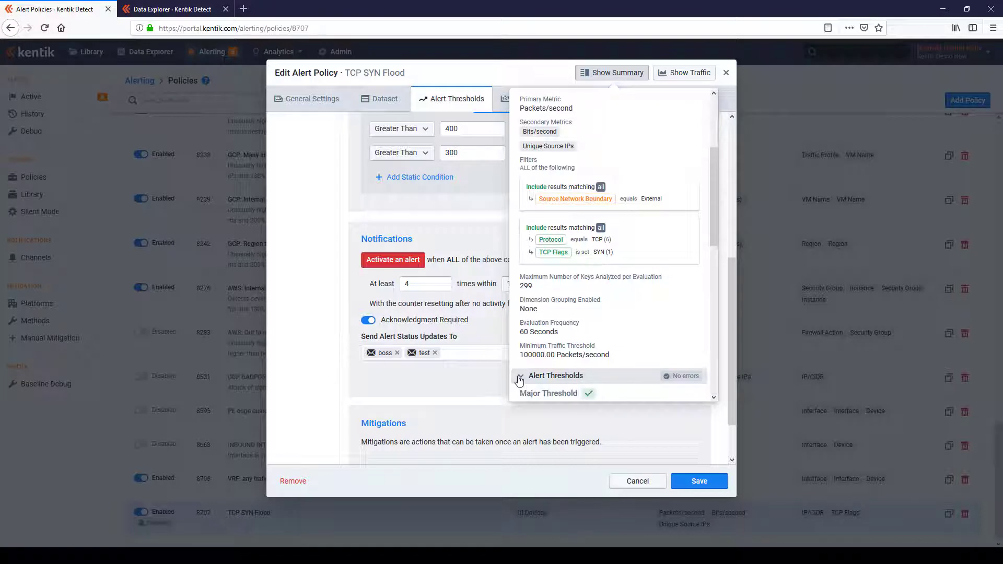
pyautogui.scroll(-3, 541, 358)
pyautogui.scroll(-3, 541, 358)
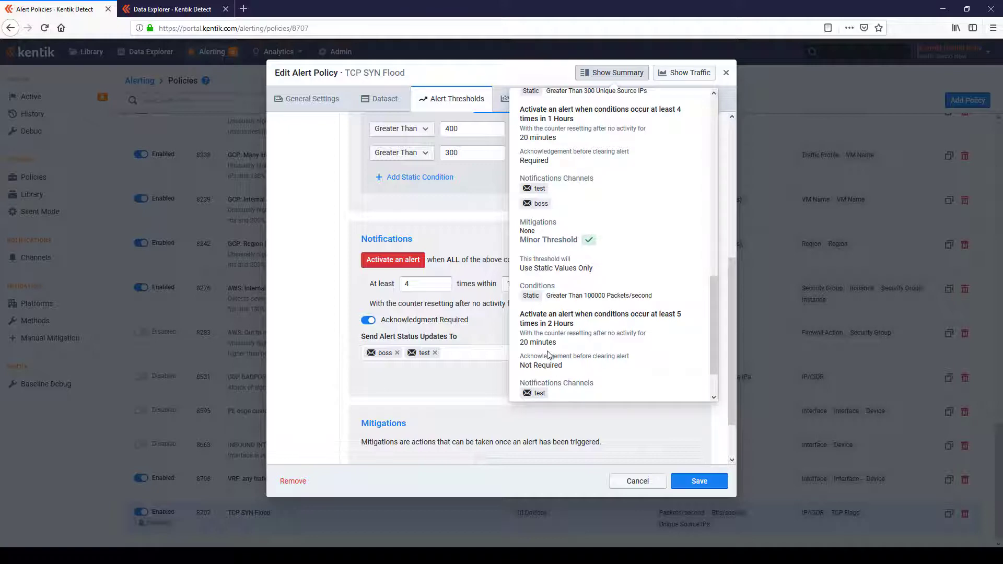
pyautogui.scroll(10, 667, 383)
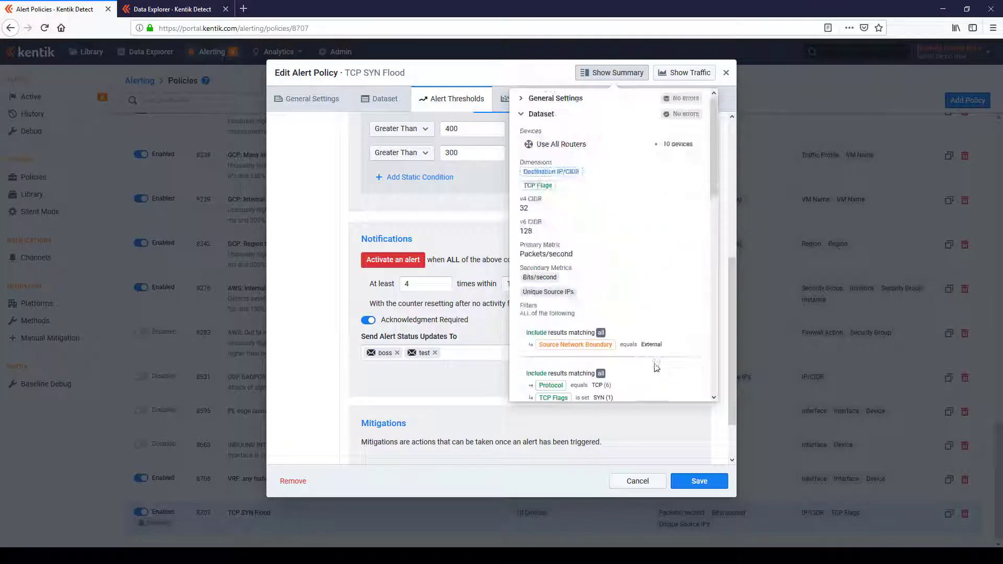
pyautogui.click(616, 73)
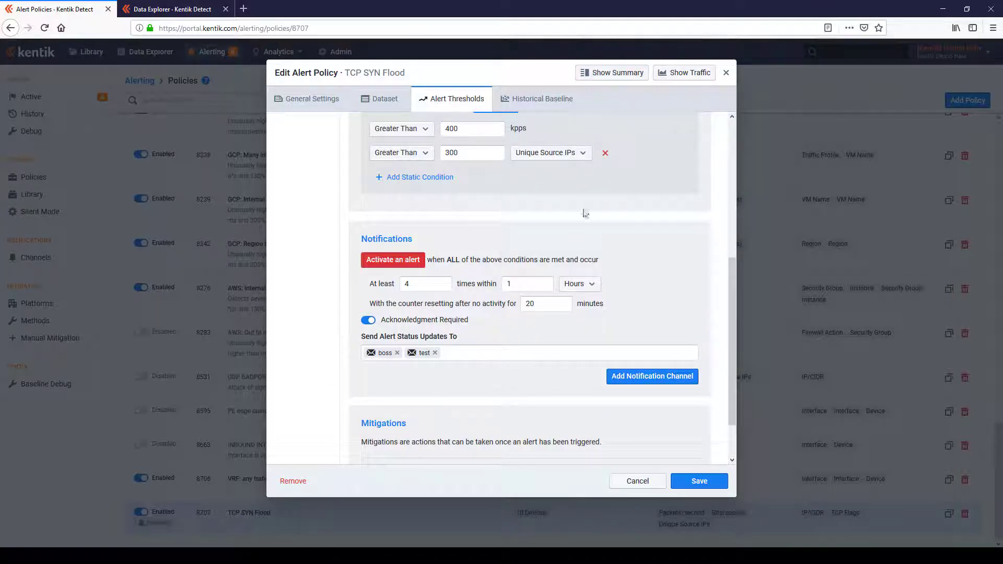
# Step: Turn off Silent Mode for the TCP SYN Flood policy and save the policy
pyautogui.click(335, 100)
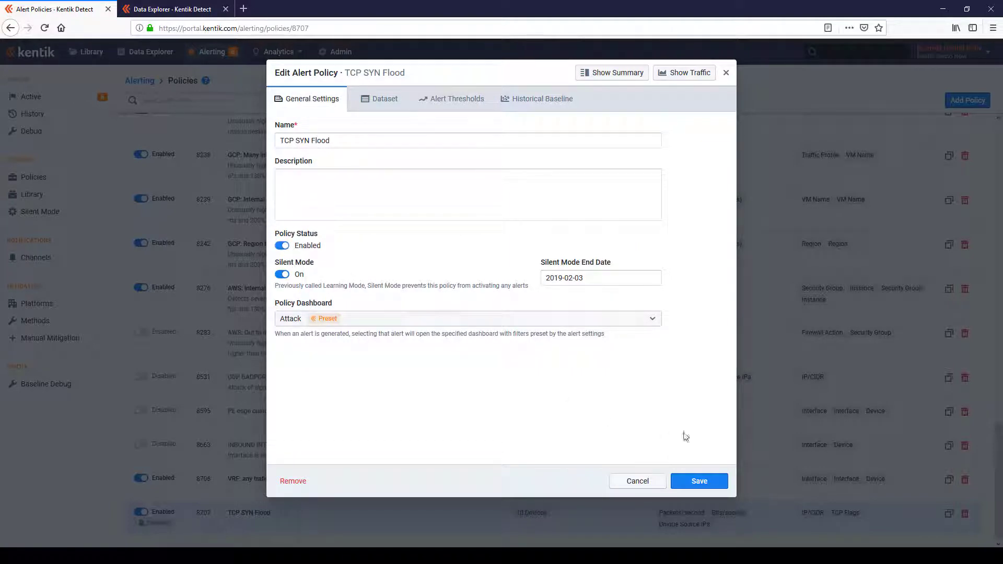
pyautogui.click(283, 274)
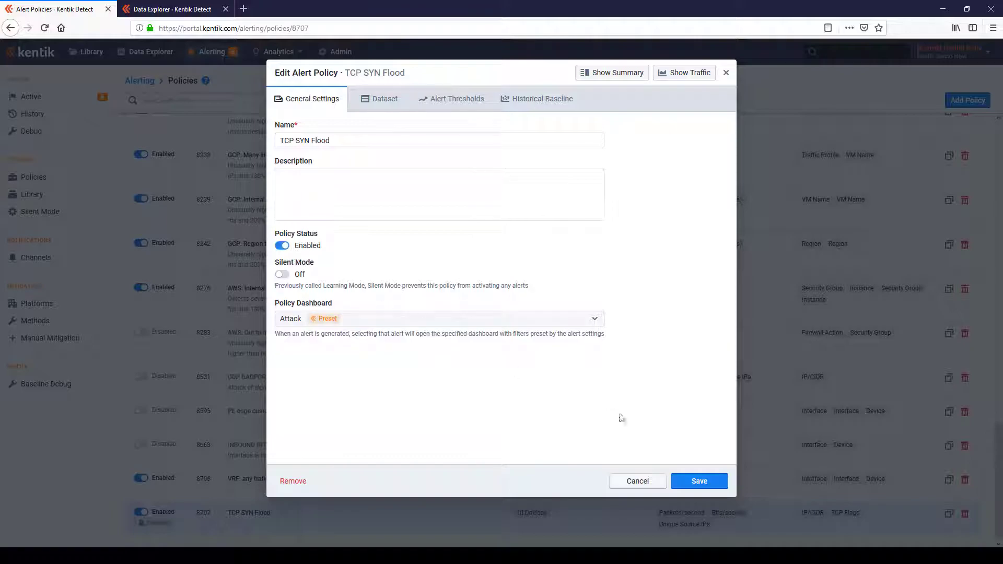
pyautogui.click(692, 484)
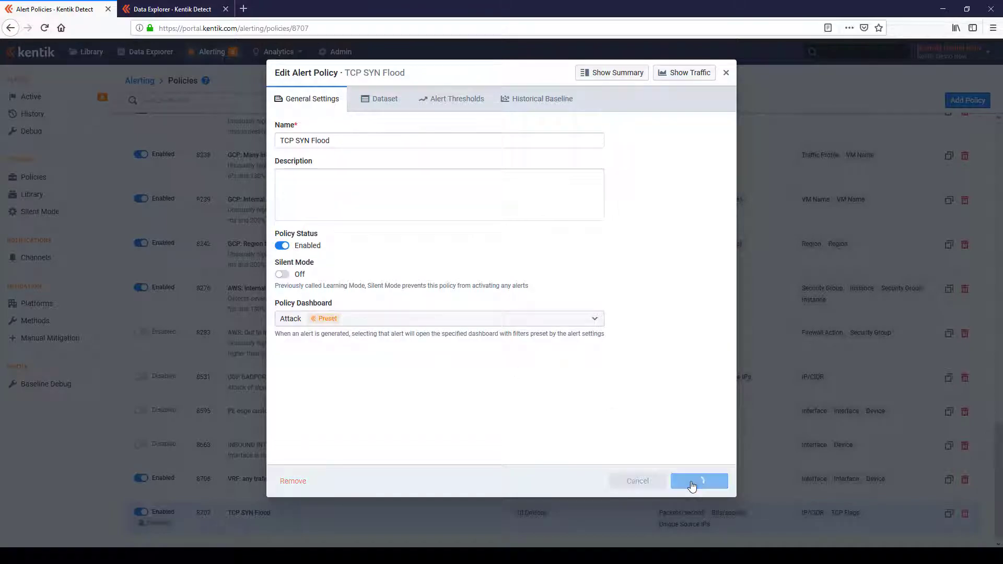